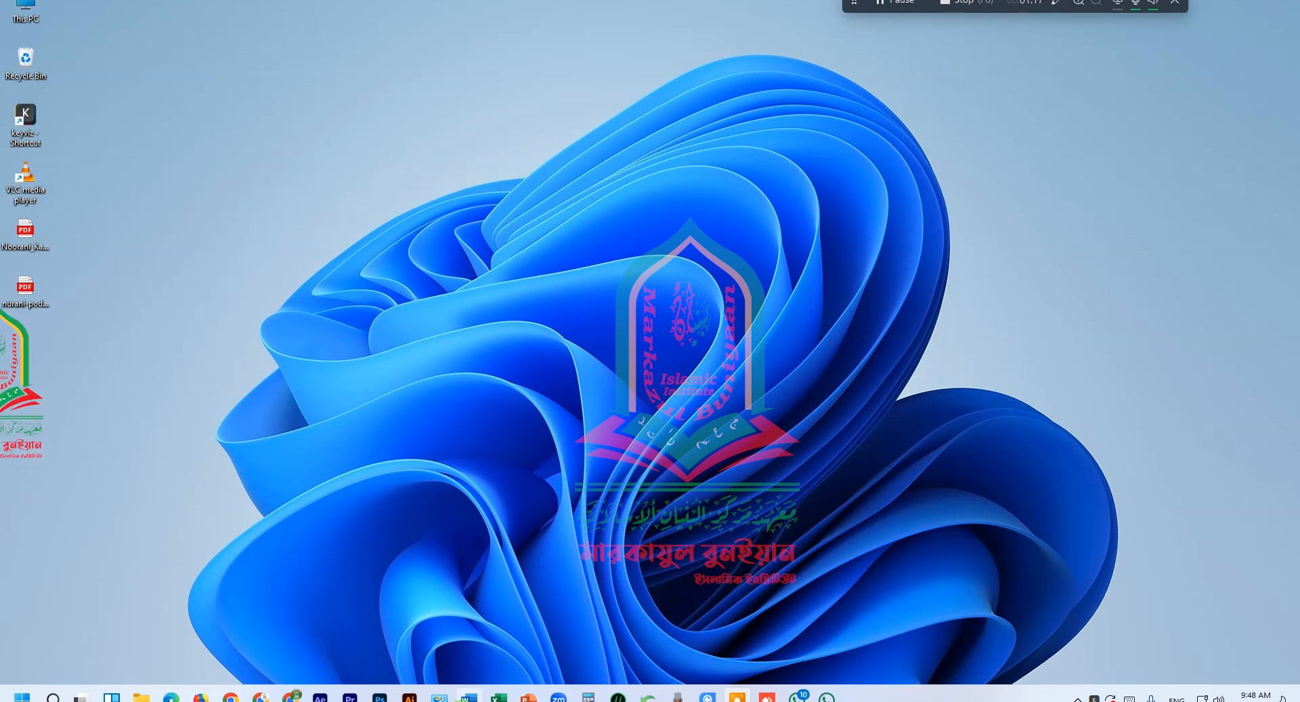
- Bring up the open Word document and look through the article's paragraphs with the red reference markers
{"action": "left_click", "coordinate": [468, 697]}
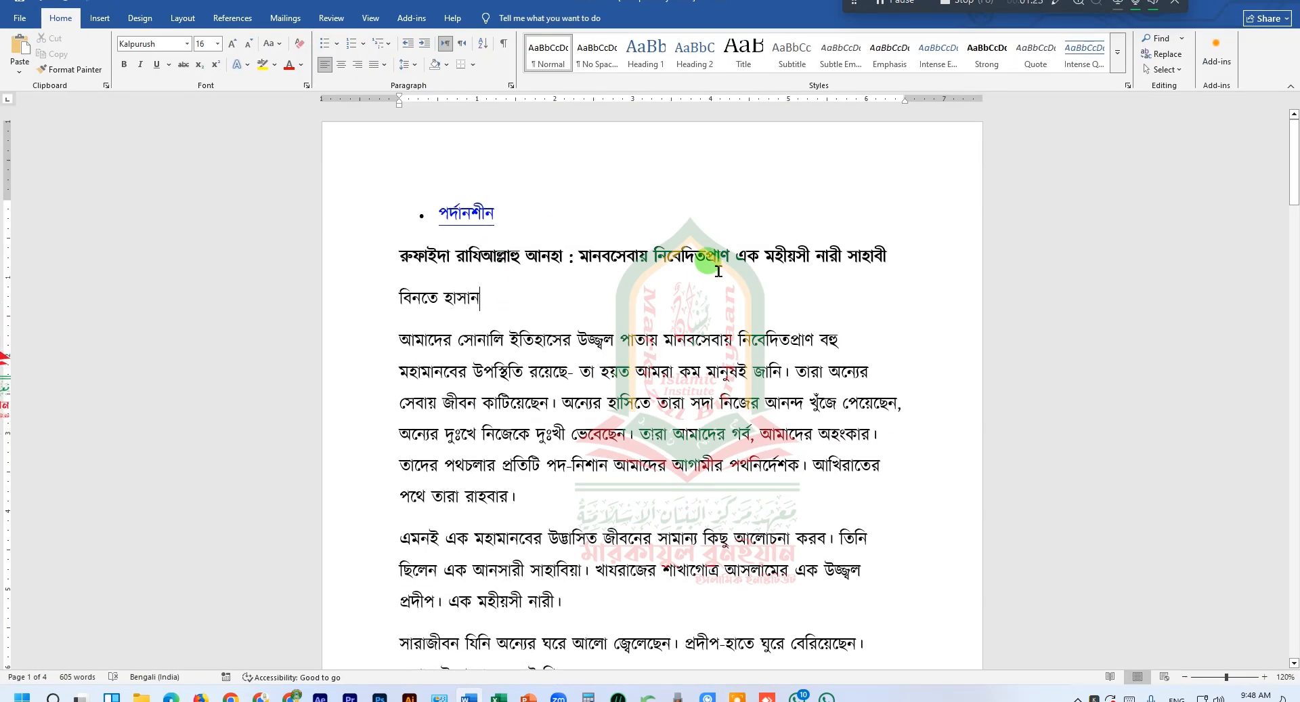
{"action": "scroll", "coordinate": [719, 271], "scroll_direction": "down", "scroll_amount": 12}
{"action": "scroll", "coordinate": [719, 271], "scroll_direction": "down", "scroll_amount": 4}
{"action": "scroll", "coordinate": [716, 271], "scroll_direction": "down", "scroll_amount": 4}
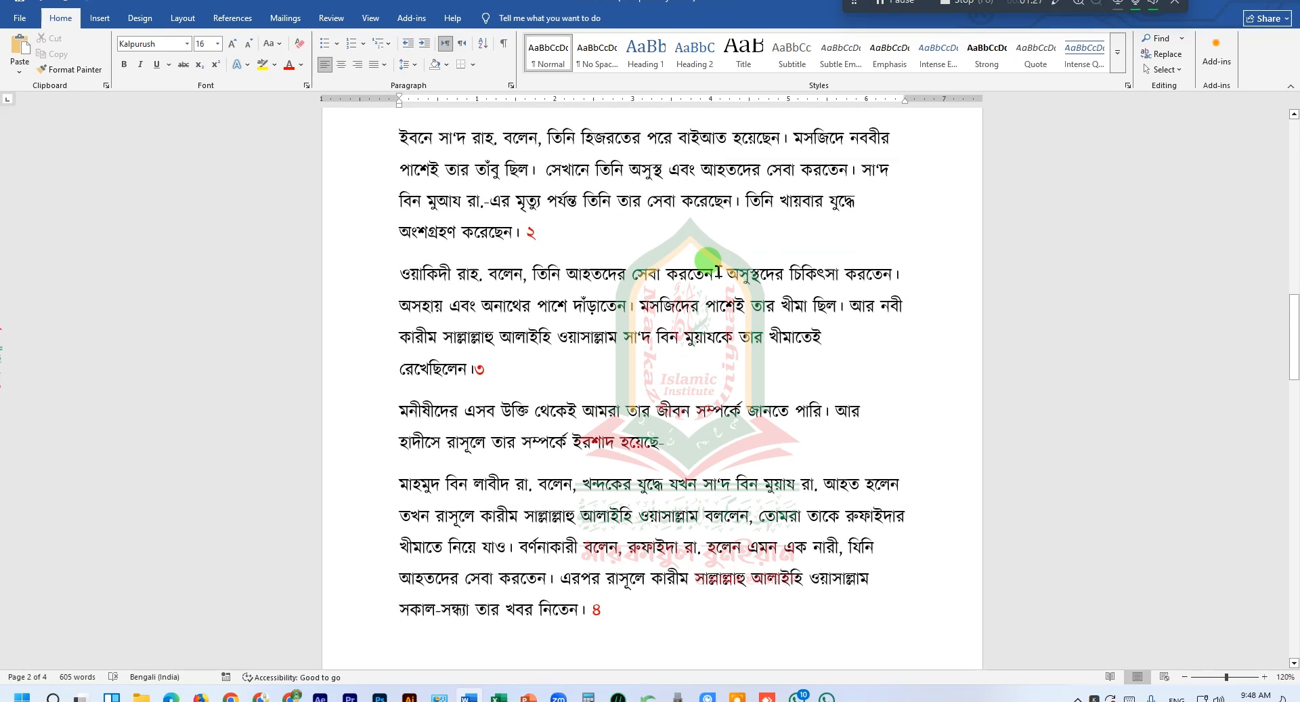
{"action": "scroll", "coordinate": [717, 271], "scroll_direction": "up", "scroll_amount": 5}
{"action": "scroll", "coordinate": [719, 271], "scroll_direction": "up", "scroll_amount": 8}
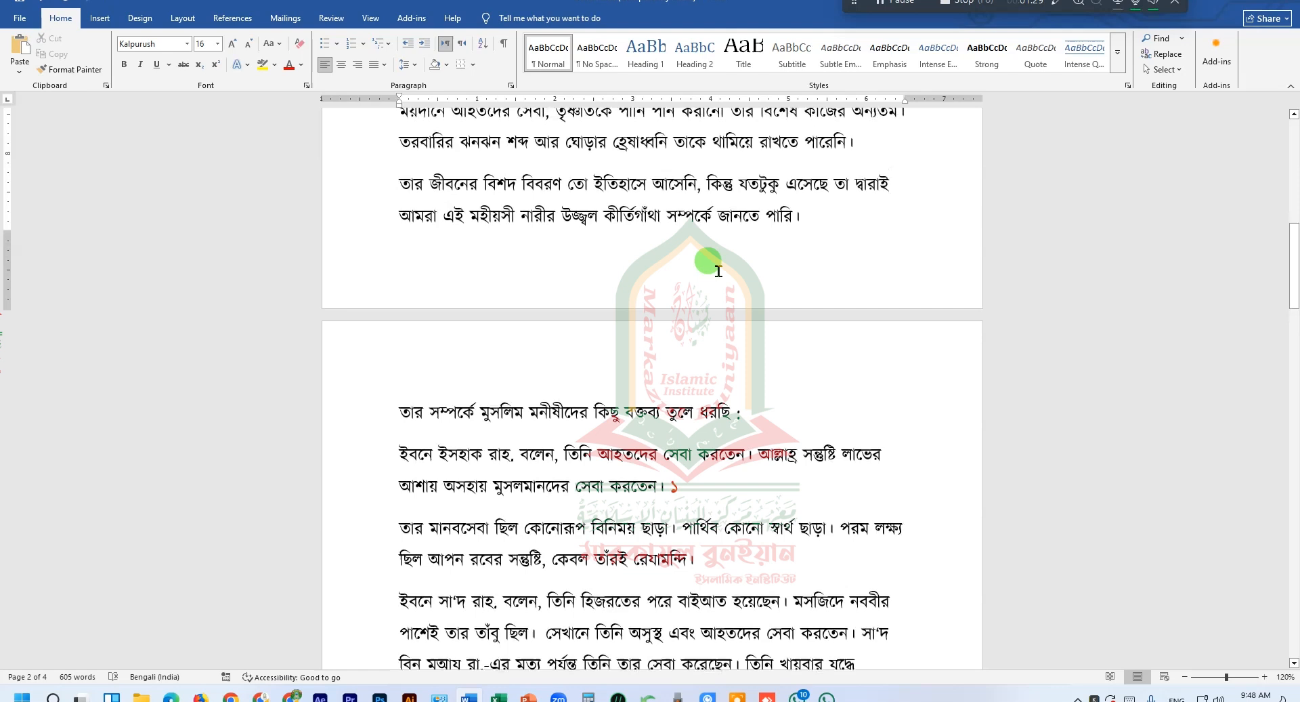
{"action": "scroll", "coordinate": [718, 271], "scroll_direction": "down", "scroll_amount": 5}
{"action": "scroll", "coordinate": [719, 271], "scroll_direction": "down", "scroll_amount": 1}
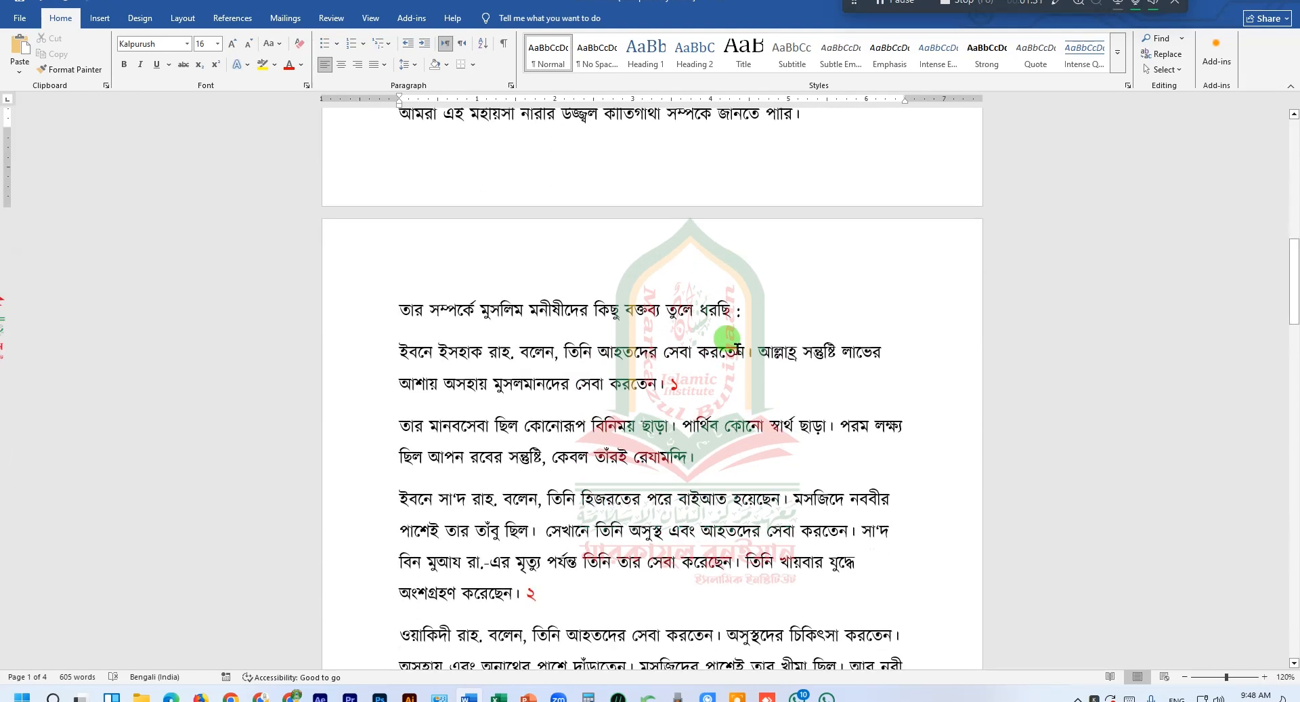
{"action": "left_click", "coordinate": [1054, 4]}
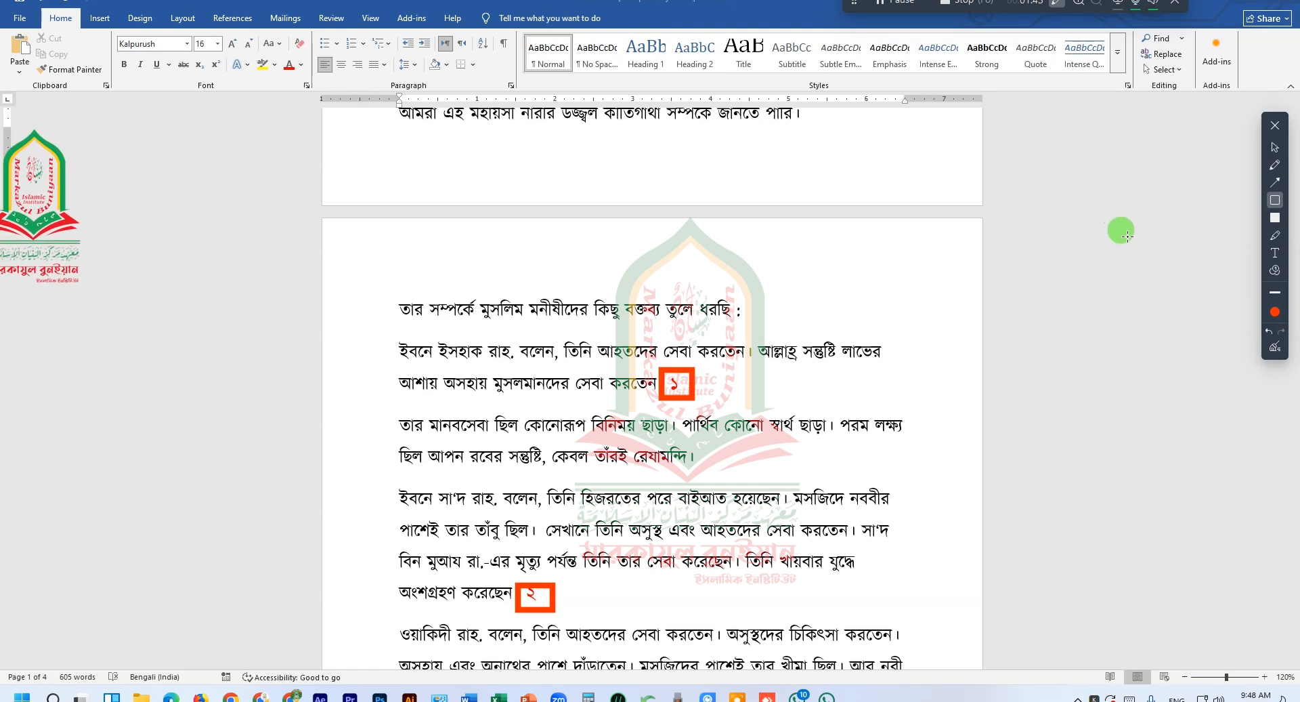
{"action": "left_click", "coordinate": [1275, 348]}
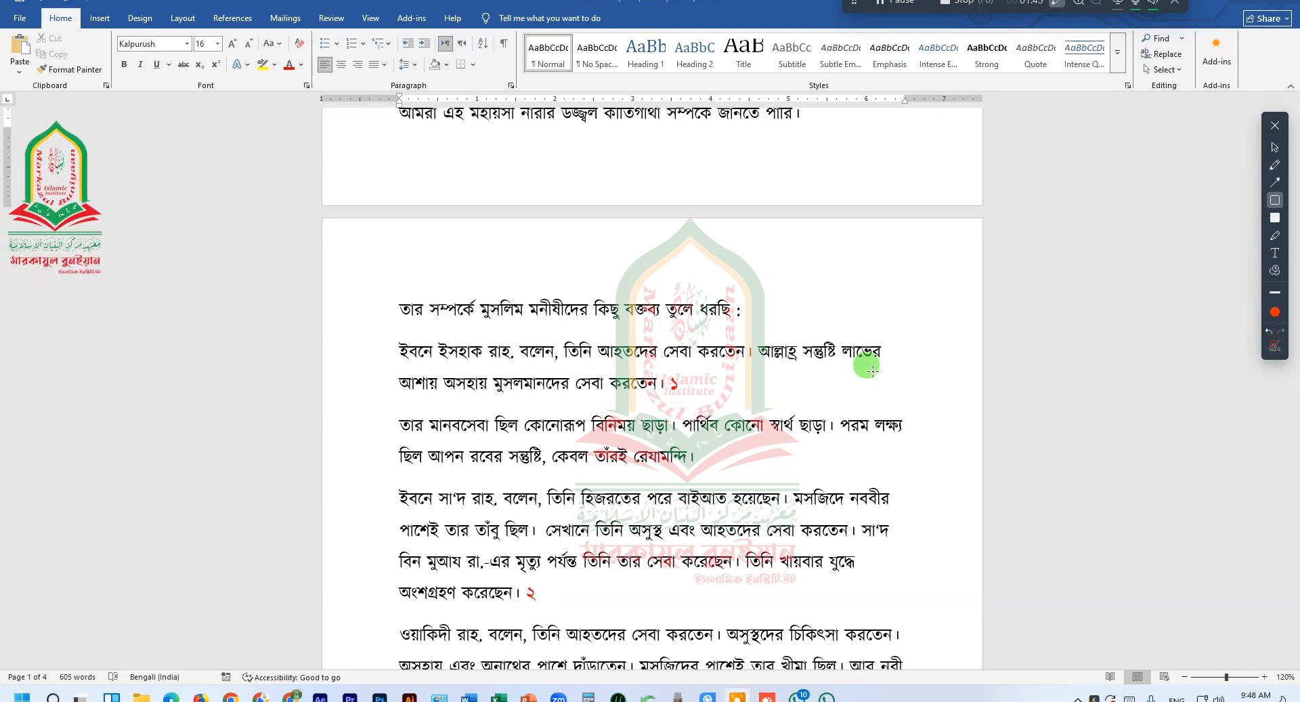
{"action": "left_click", "coordinate": [1276, 147]}
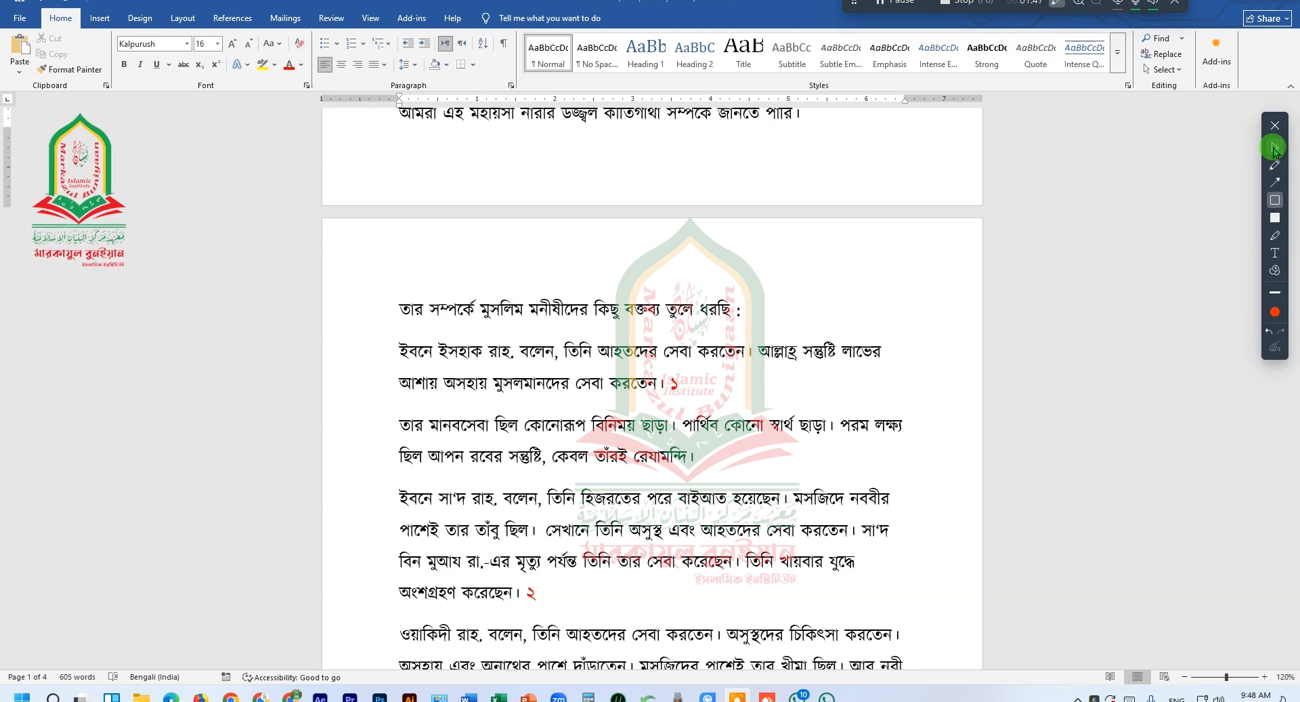
- Compare the numbered red markers in the article text with the রেফারেন্স list on the final page
{"action": "scroll", "coordinate": [885, 290], "scroll_direction": "down", "scroll_amount": 5}
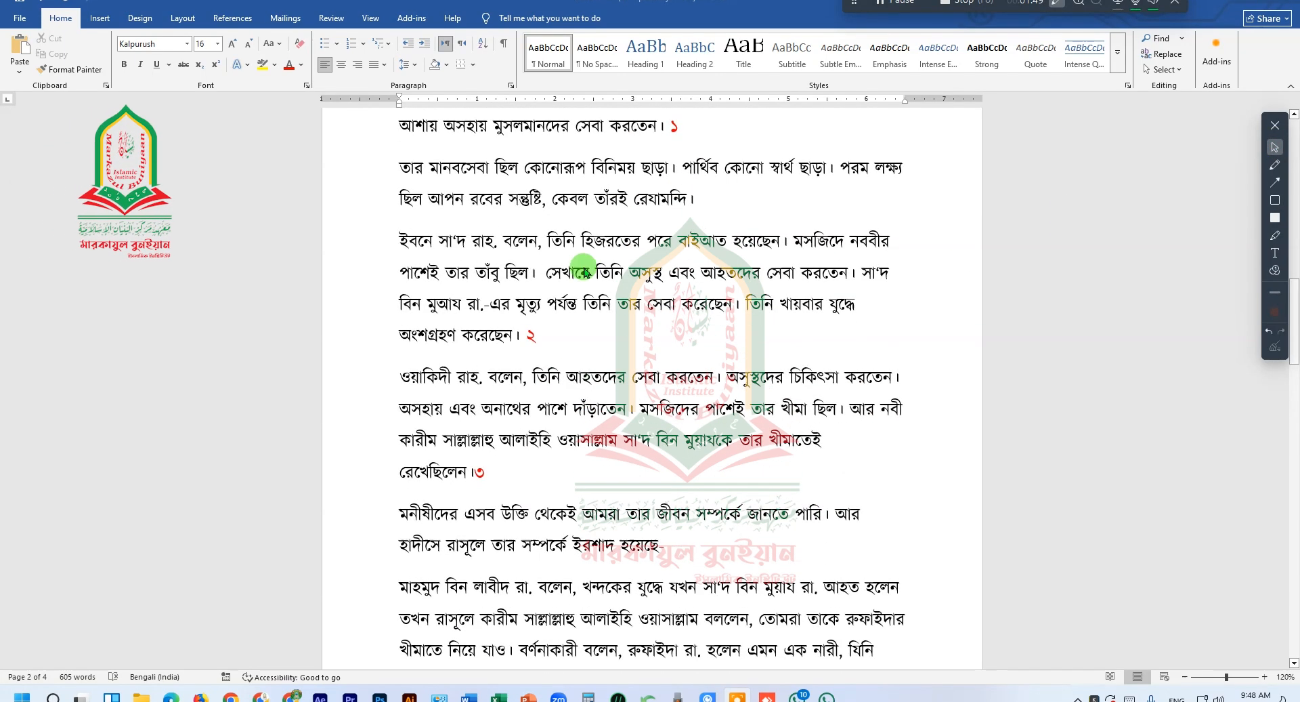
{"action": "scroll", "coordinate": [480, 476], "scroll_direction": "down", "scroll_amount": 3}
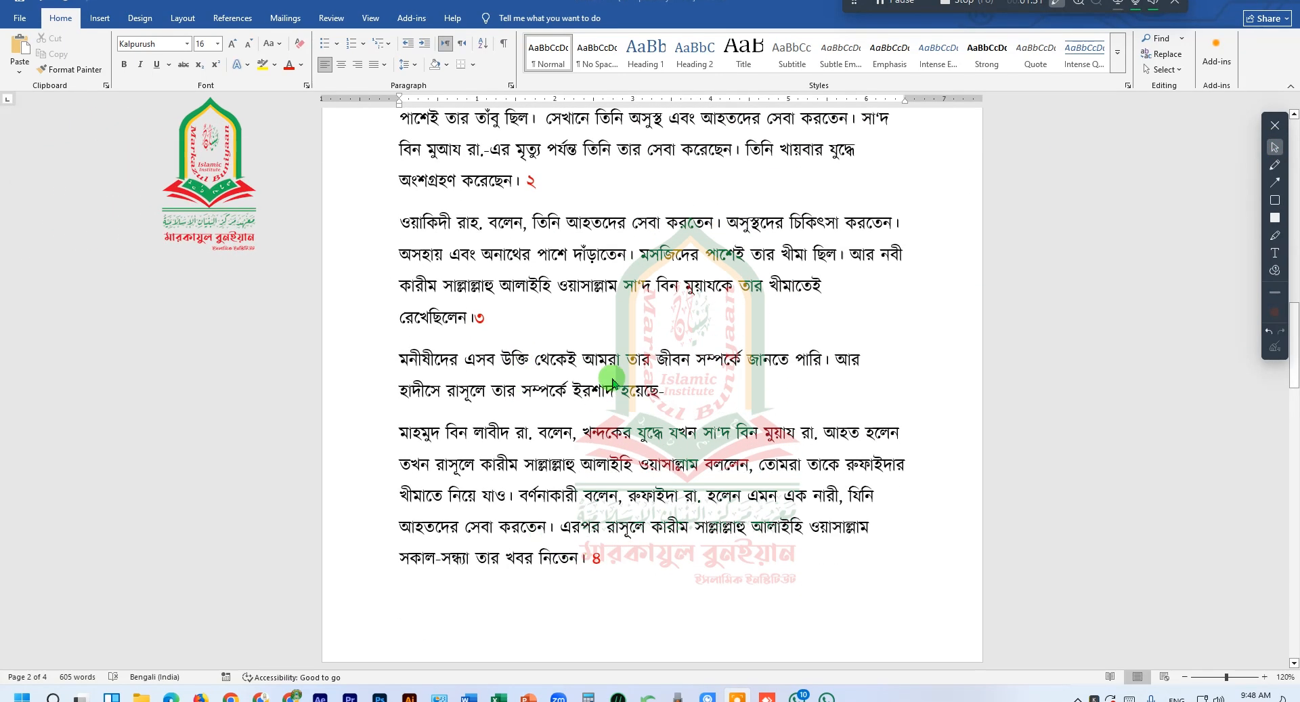
{"action": "scroll", "coordinate": [627, 239], "scroll_direction": "down", "scroll_amount": 1}
{"action": "scroll", "coordinate": [626, 239], "scroll_direction": "down", "scroll_amount": 20}
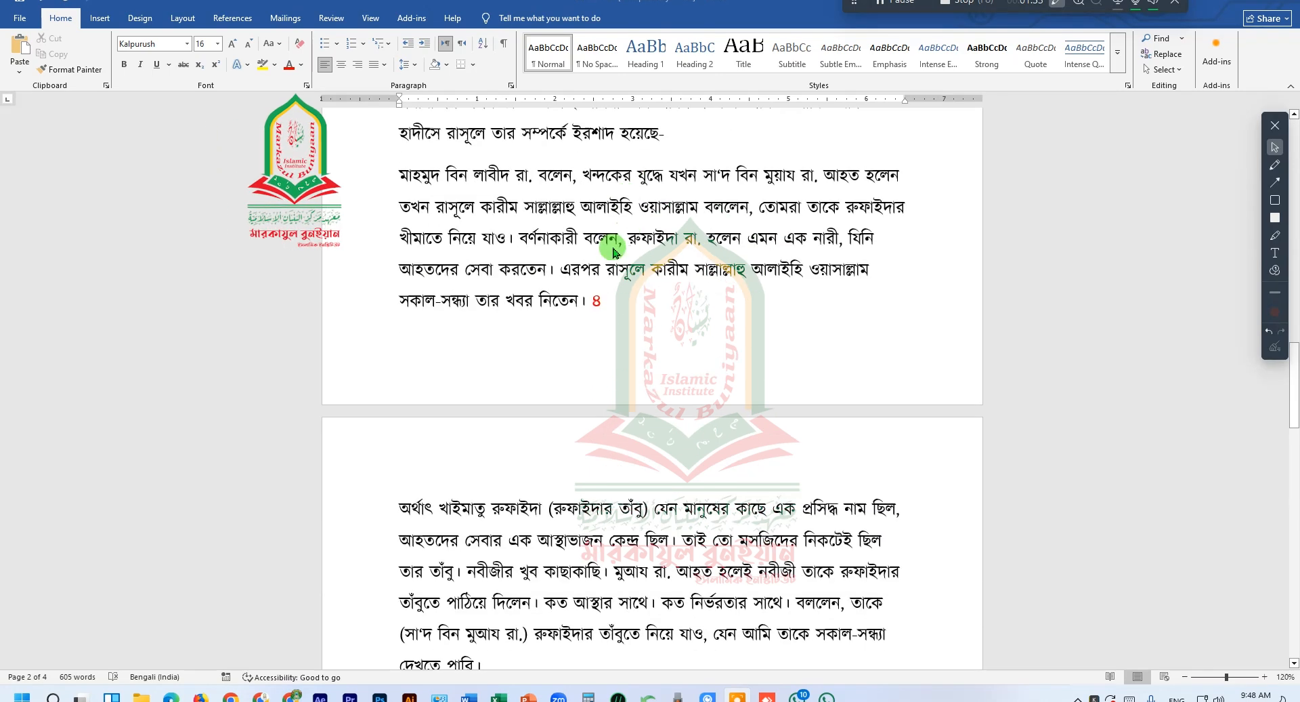
{"action": "scroll", "coordinate": [609, 258], "scroll_direction": "down", "scroll_amount": 1}
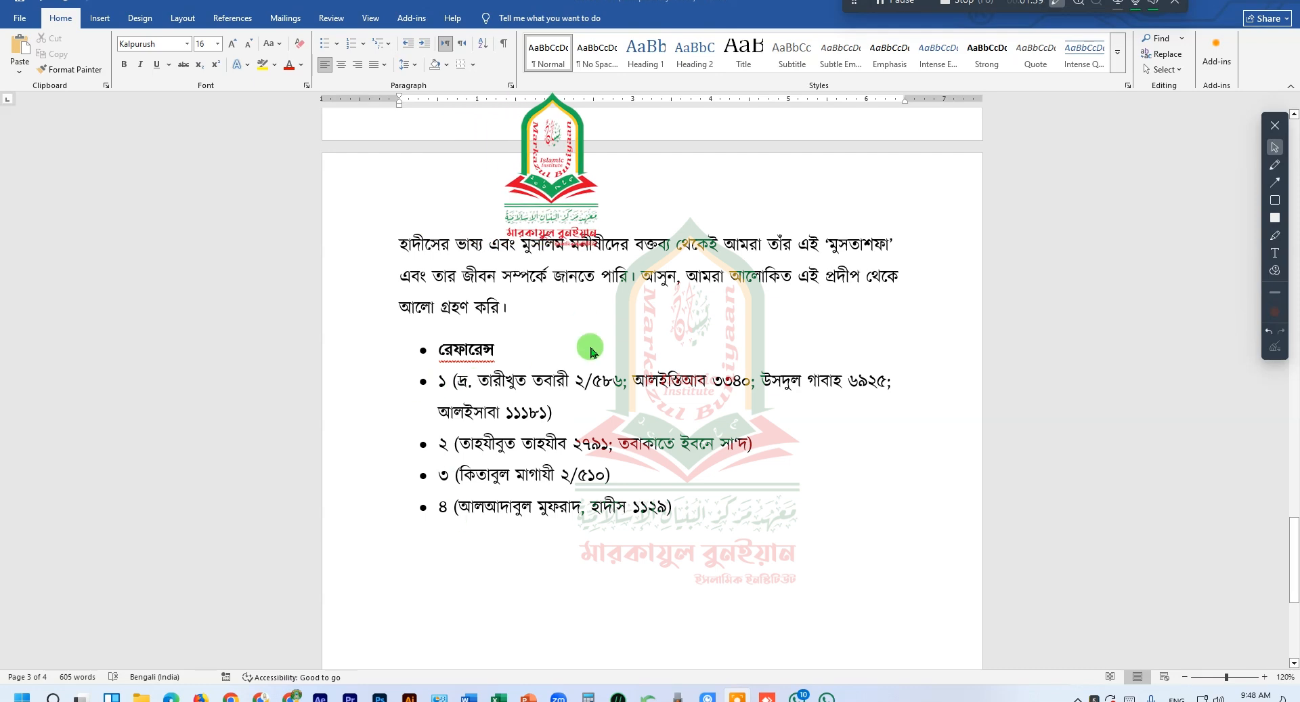
{"action": "scroll", "coordinate": [580, 328], "scroll_direction": "up", "scroll_amount": 10}
{"action": "scroll", "coordinate": [595, 380], "scroll_direction": "up", "scroll_amount": 12}
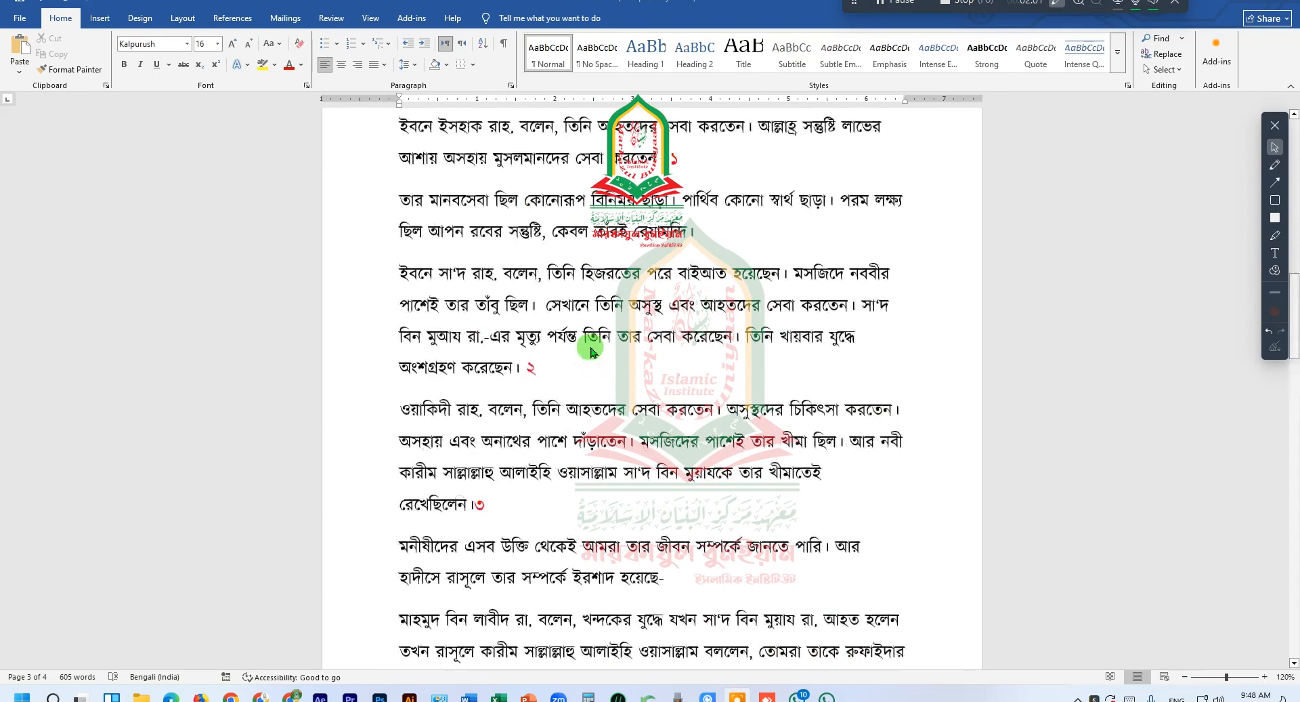
{"action": "scroll", "coordinate": [670, 257], "scroll_direction": "down", "scroll_amount": 12}
{"action": "scroll", "coordinate": [667, 245], "scroll_direction": "down", "scroll_amount": 20}
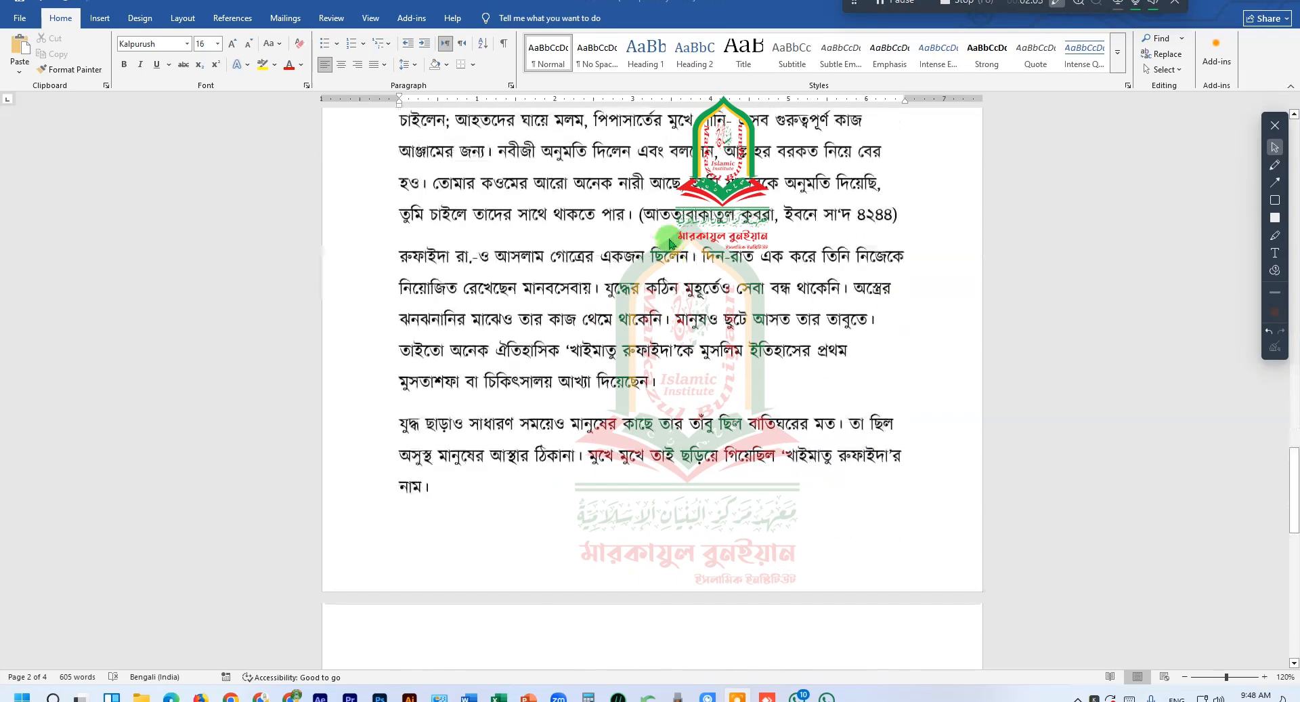
{"action": "scroll", "coordinate": [593, 420], "scroll_direction": "up", "scroll_amount": 2}
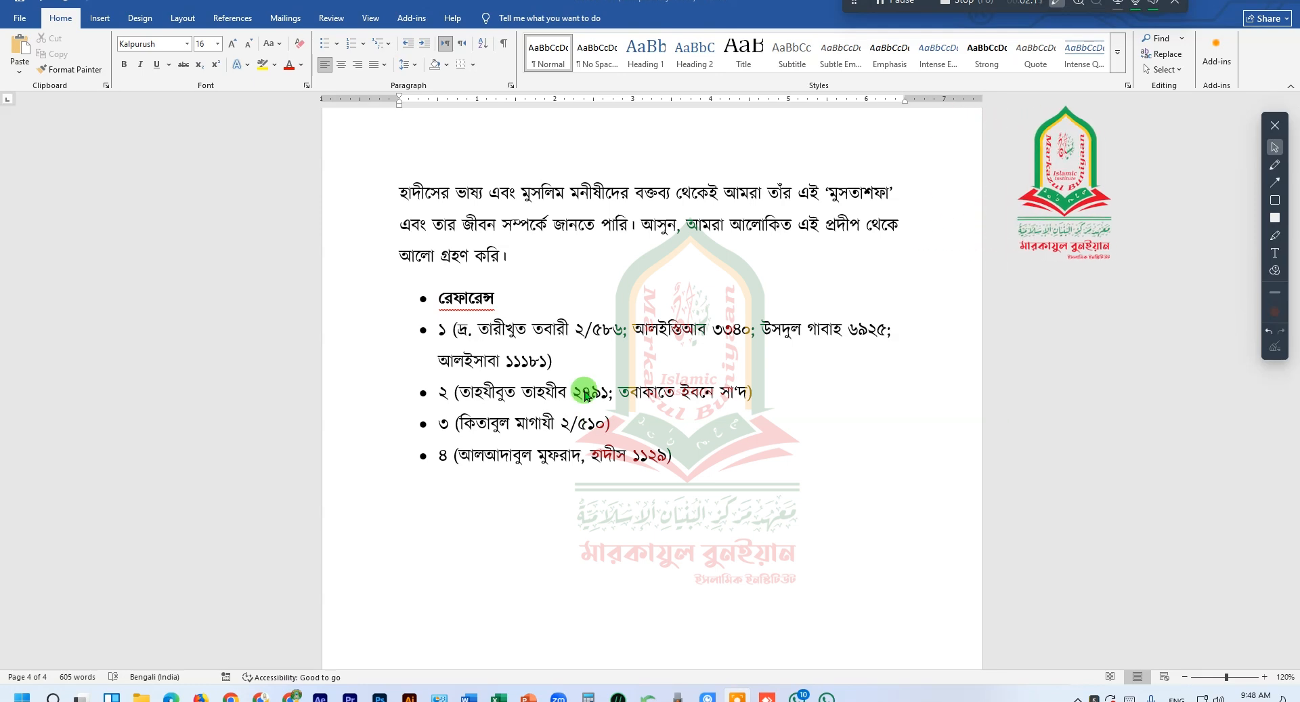
{"action": "scroll", "coordinate": [588, 284], "scroll_direction": "up", "scroll_amount": 1}
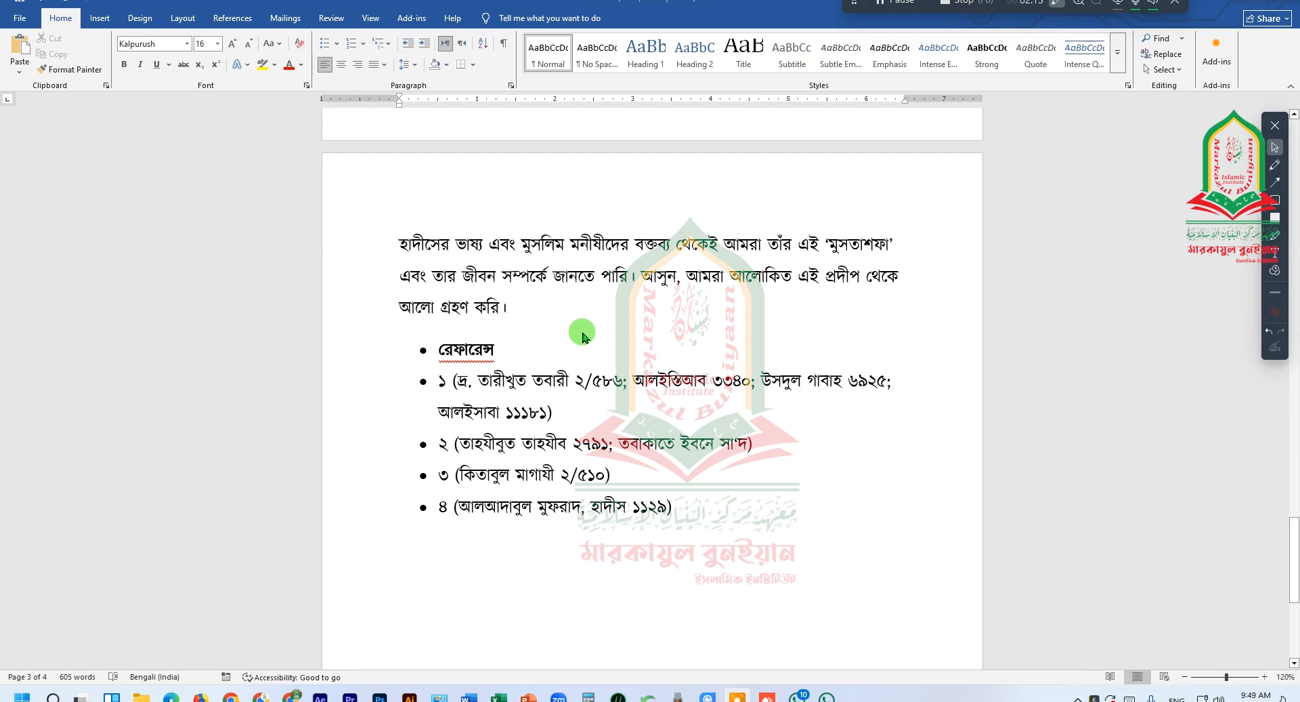
{"action": "scroll", "coordinate": [583, 336], "scroll_direction": "up", "scroll_amount": 2}
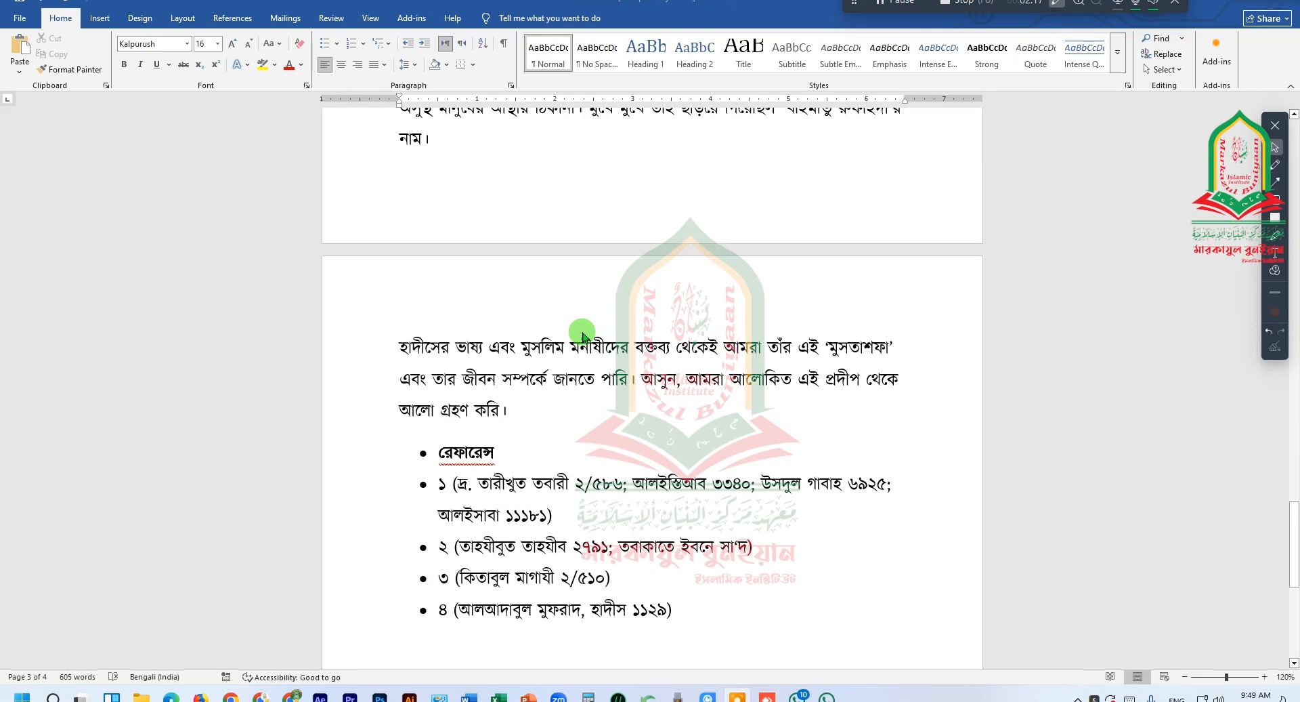
{"action": "scroll", "coordinate": [583, 337], "scroll_direction": "up", "scroll_amount": 7}
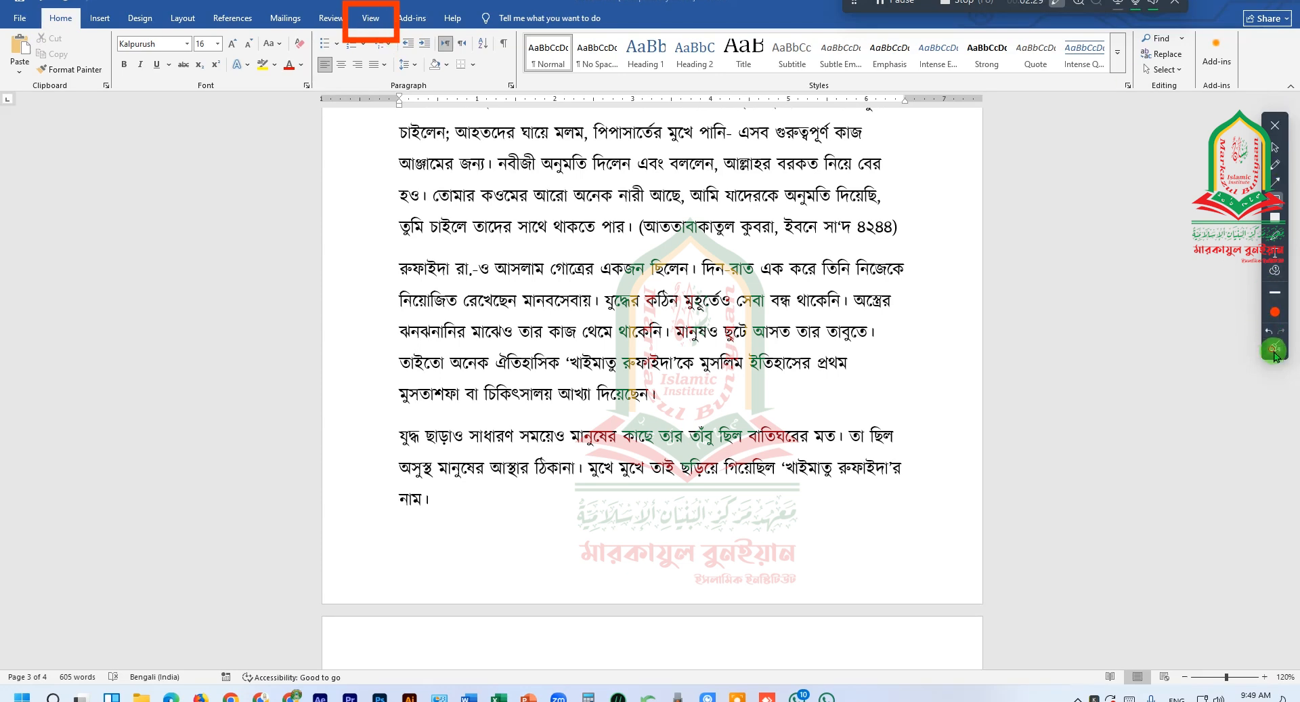
- Split the document window into two panes
{"action": "left_click", "coordinate": [374, 15]}
{"action": "left_click", "coordinate": [371, 21]}
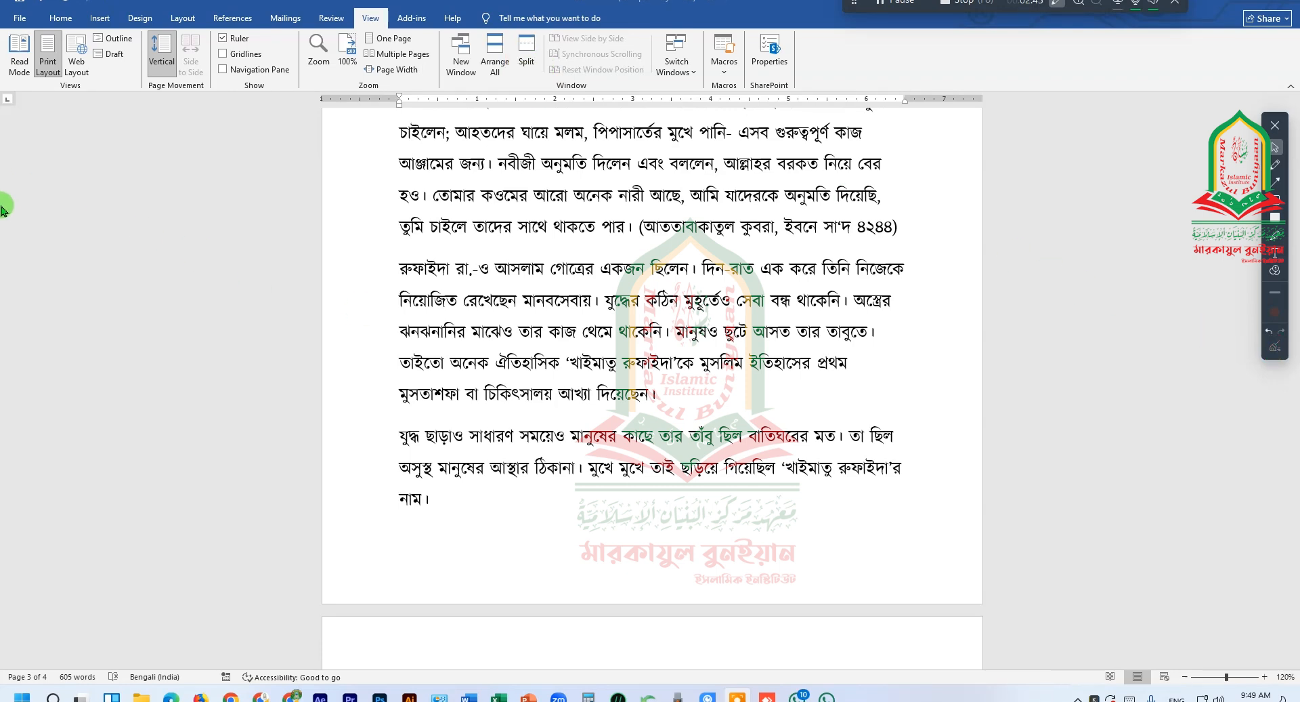
{"action": "left_click", "coordinate": [525, 53]}
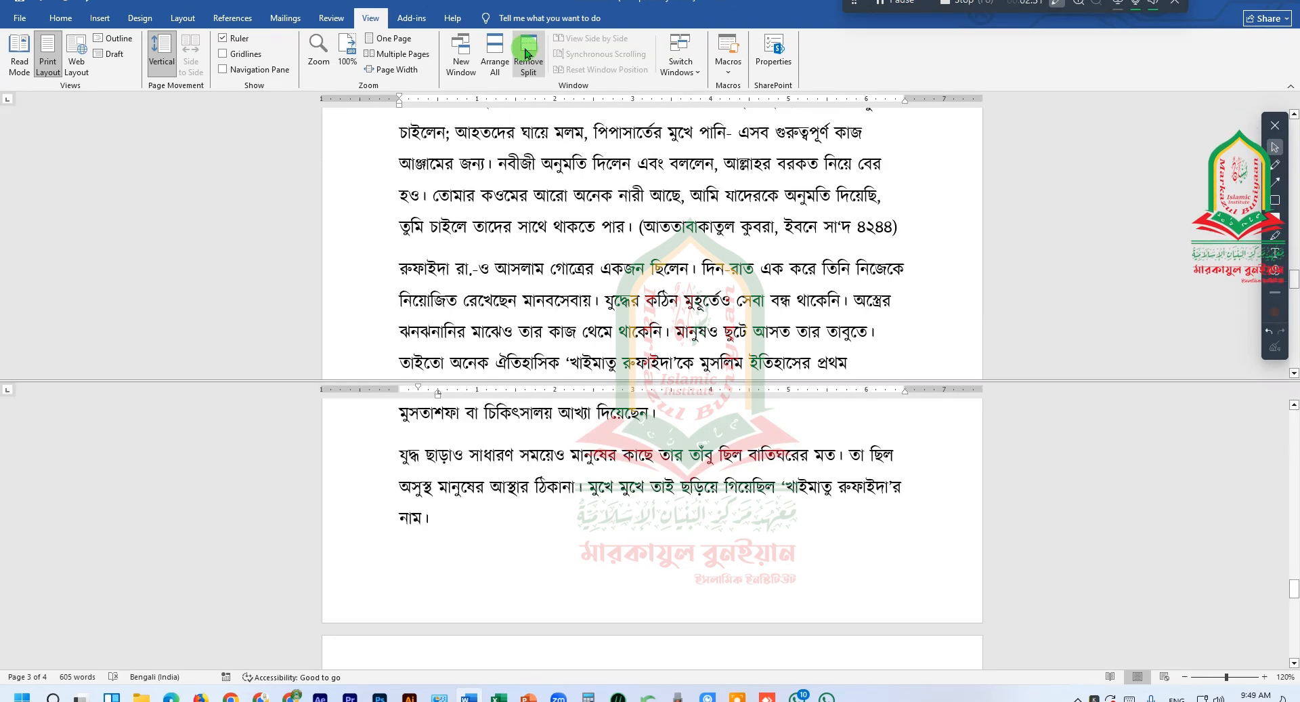
- Show the রেফারেন্স list in the lower pane and the paragraph with marker ১ in the upper pane
{"action": "scroll", "coordinate": [576, 494], "scroll_direction": "up", "scroll_amount": 3}
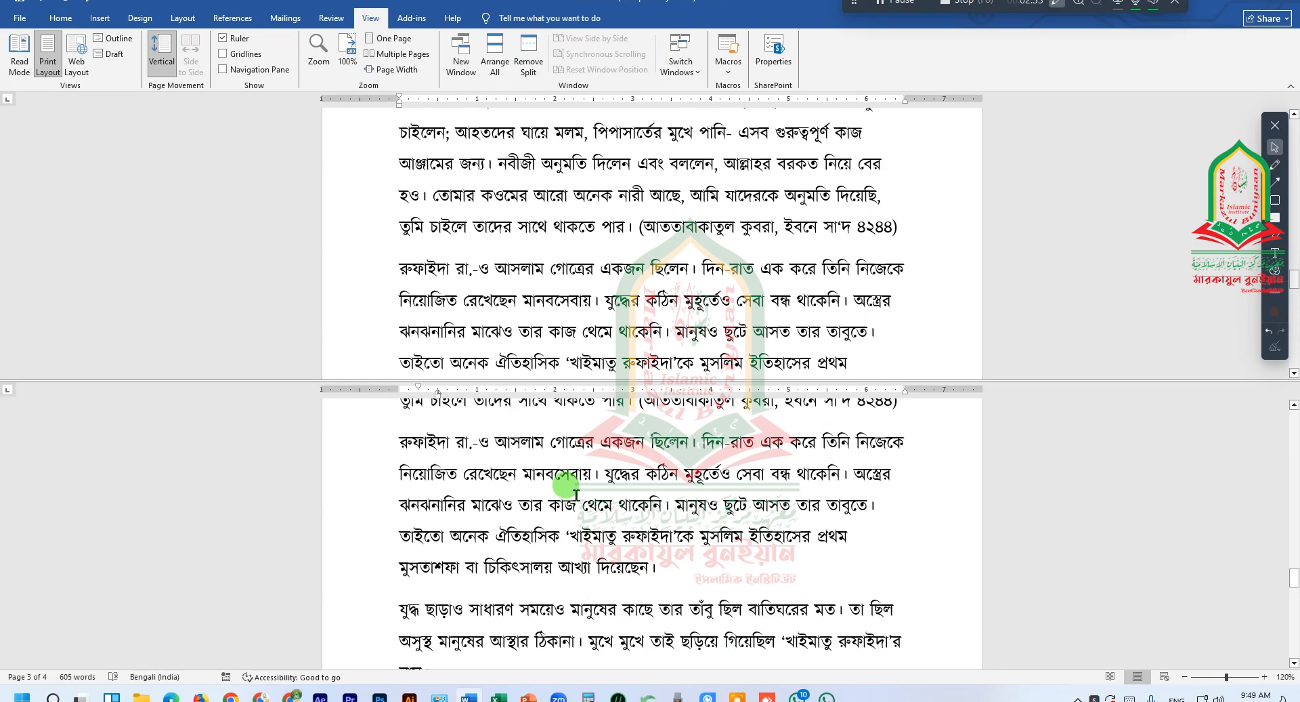
{"action": "scroll", "coordinate": [596, 530], "scroll_direction": "down", "scroll_amount": 2}
{"action": "scroll", "coordinate": [605, 533], "scroll_direction": "up", "scroll_amount": 3}
{"action": "scroll", "coordinate": [605, 533], "scroll_direction": "down", "scroll_amount": 3}
{"action": "scroll", "coordinate": [599, 250], "scroll_direction": "down", "scroll_amount": 3}
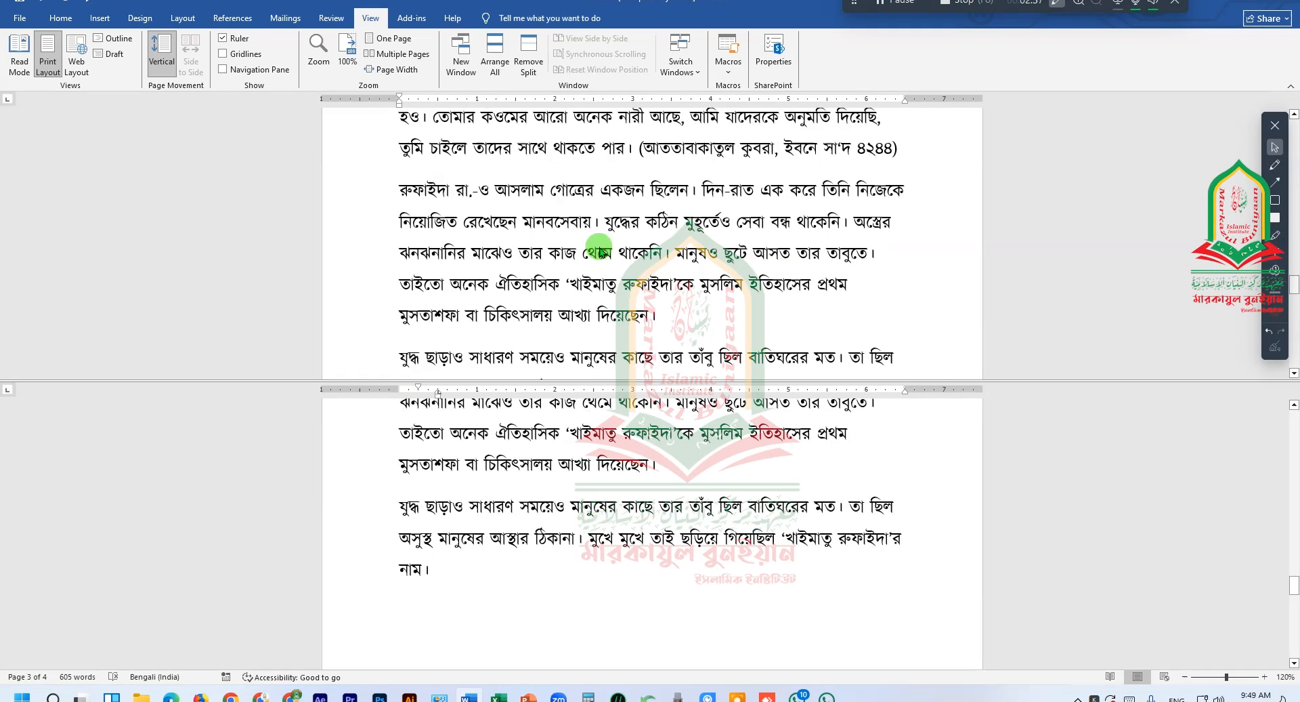
{"action": "scroll", "coordinate": [600, 251], "scroll_direction": "up", "scroll_amount": 10}
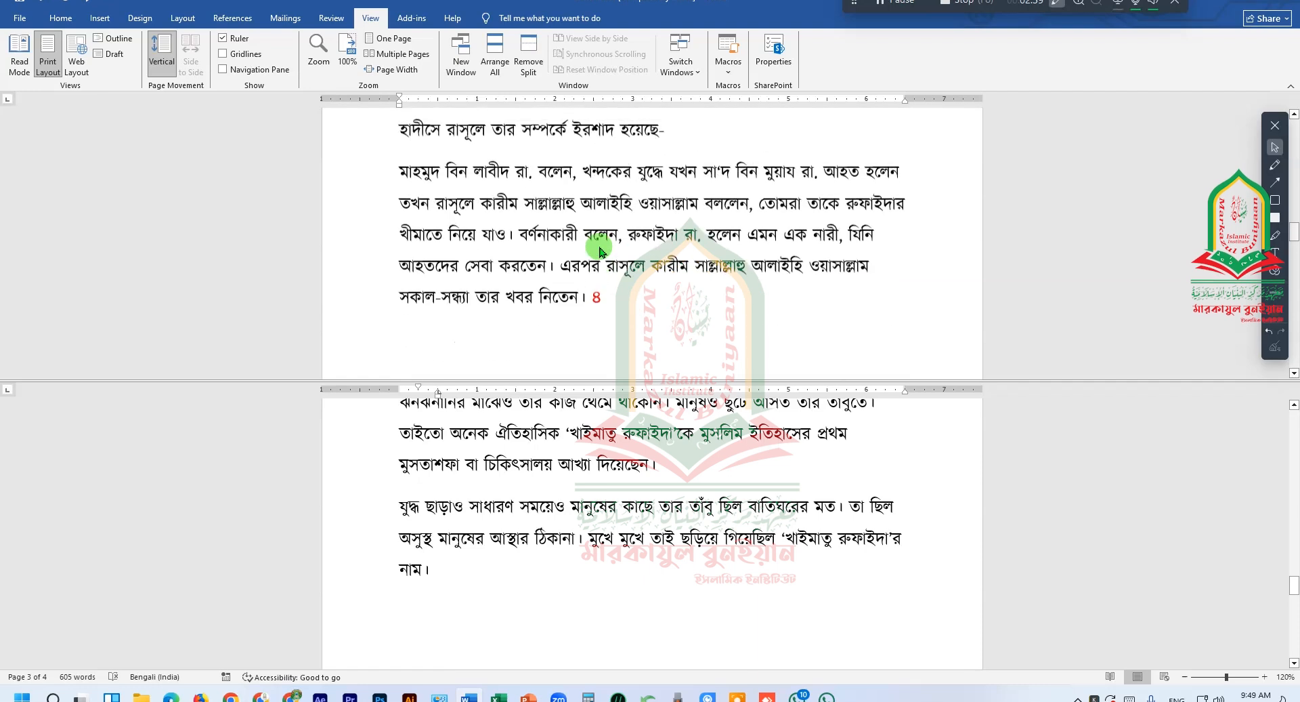
{"action": "scroll", "coordinate": [600, 250], "scroll_direction": "down", "scroll_amount": 5}
{"action": "scroll", "coordinate": [581, 535], "scroll_direction": "down", "scroll_amount": 7}
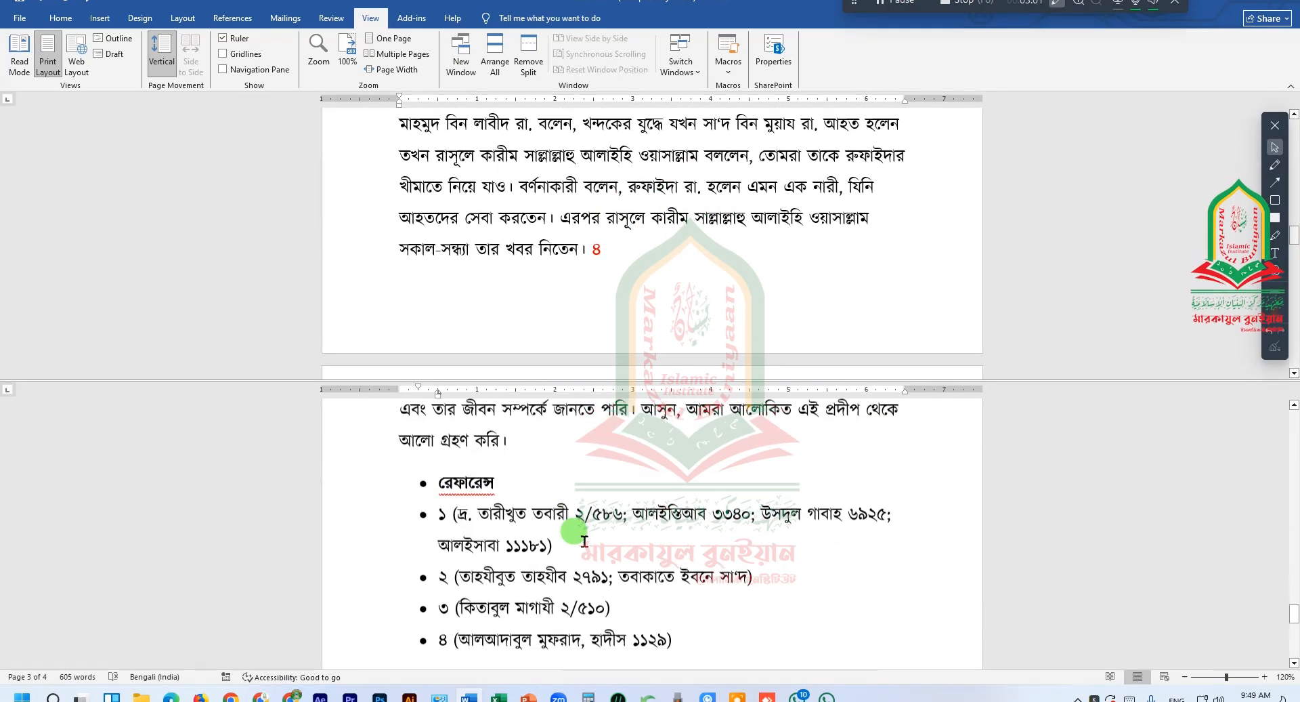
{"action": "scroll", "coordinate": [584, 540], "scroll_direction": "up", "scroll_amount": 1}
{"action": "scroll", "coordinate": [583, 539], "scroll_direction": "up", "scroll_amount": 2}
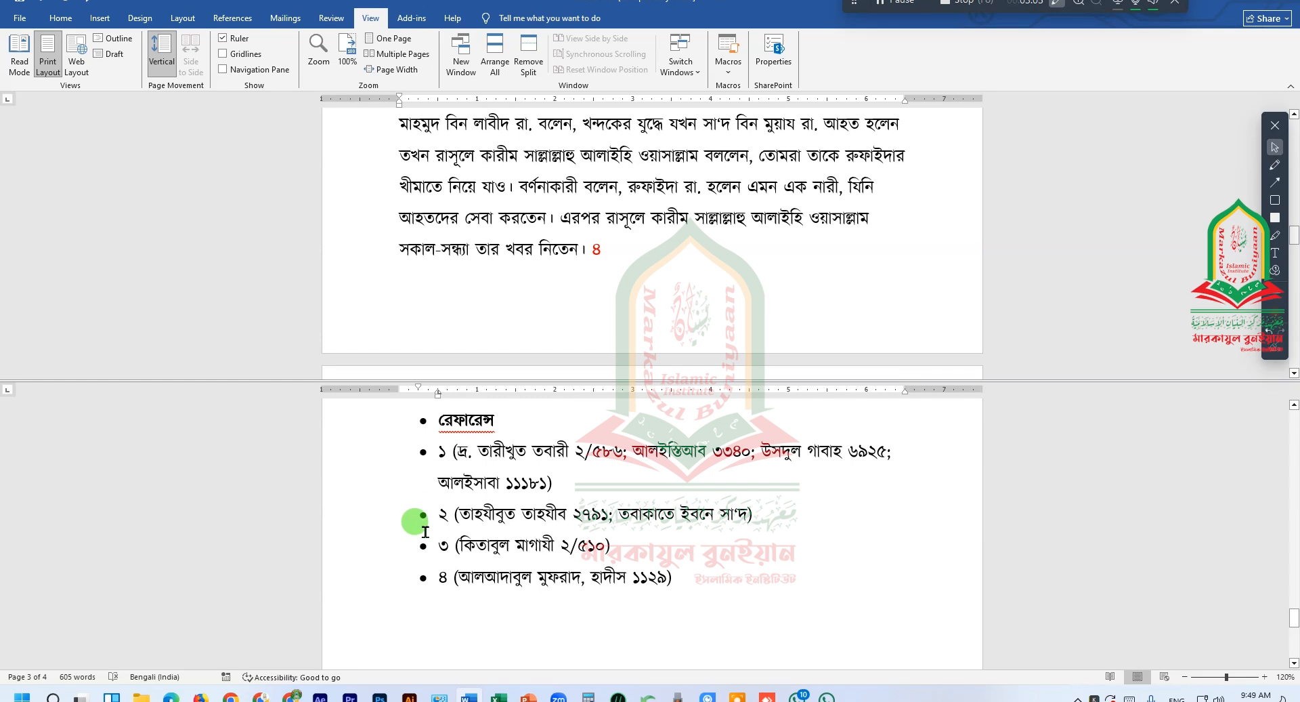
{"action": "scroll", "coordinate": [680, 217], "scroll_direction": "up", "scroll_amount": 10}
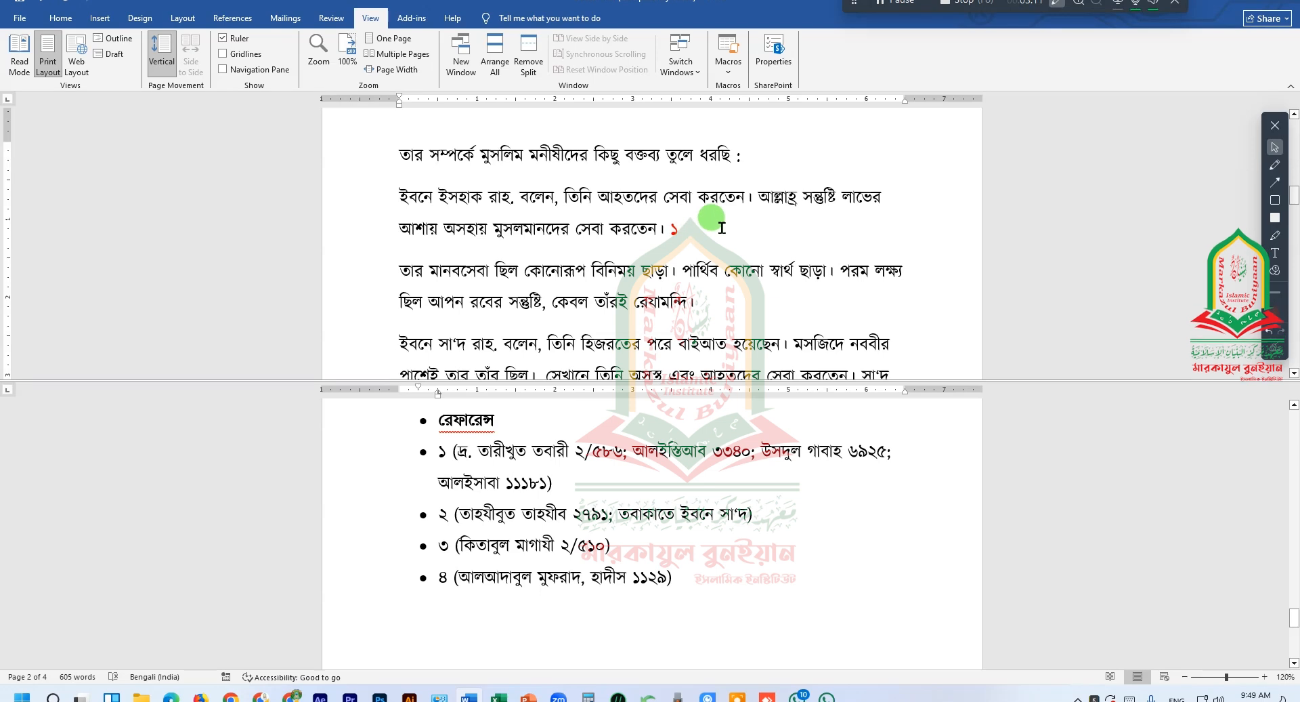
{"action": "type", "text": "jflu"}
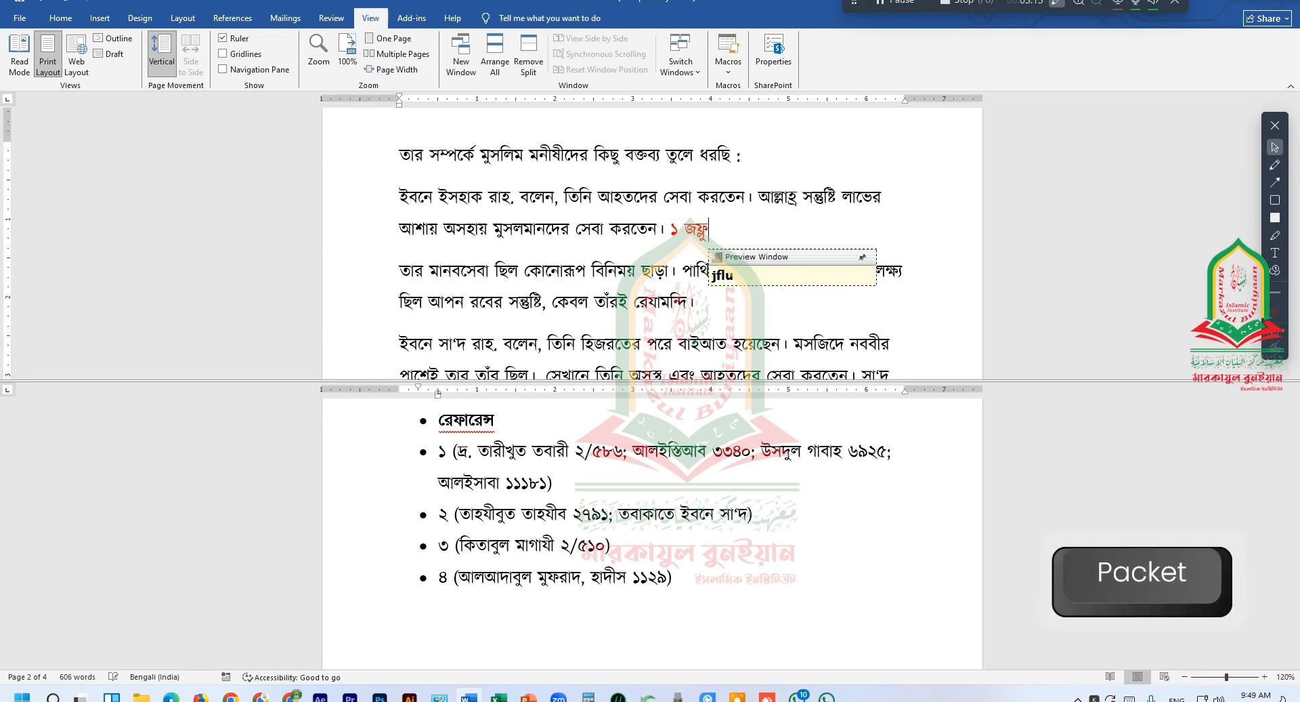
{"action": "key", "text": "BackSpace"}
{"action": "key", "text": "BackSpace"}
{"action": "key", "text": "BackSpace"}
{"action": "key", "text": "BackSpace"}
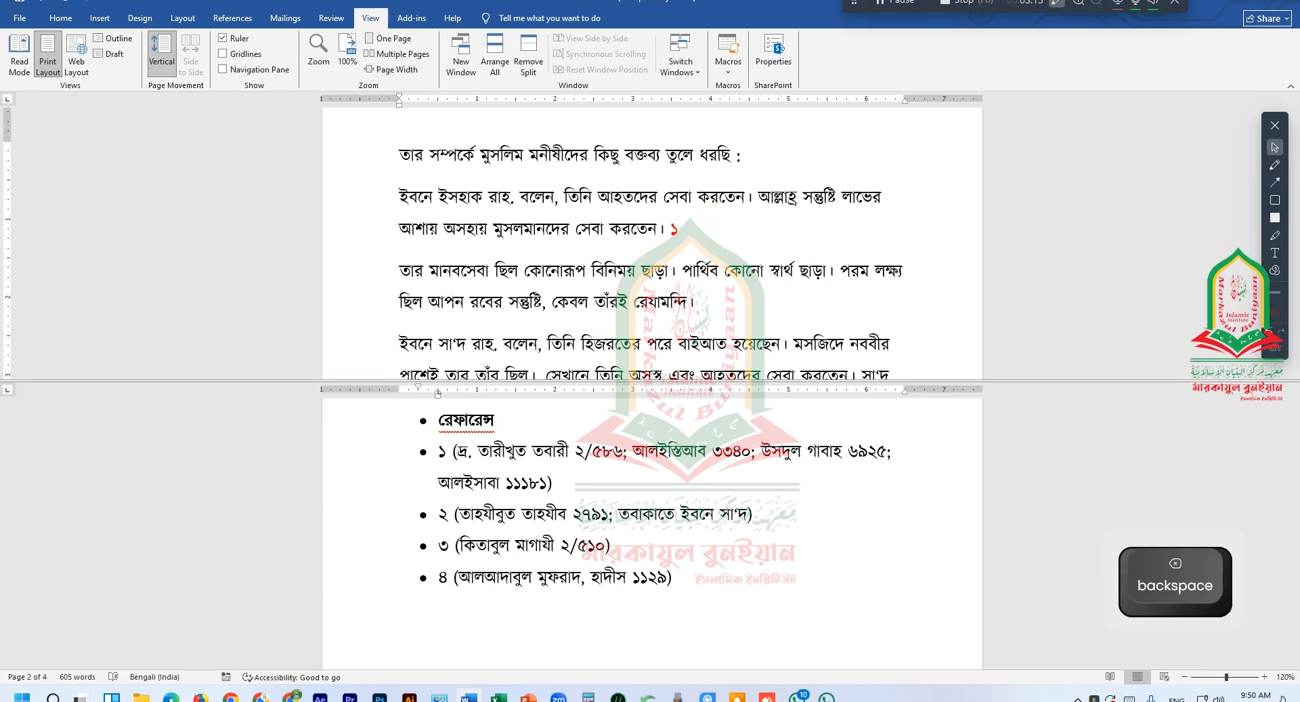
- Add bullet items ৫, ৬ and ৭ below item ৪ in the রেফারেন্স list
{"action": "left_click", "coordinate": [686, 578]}
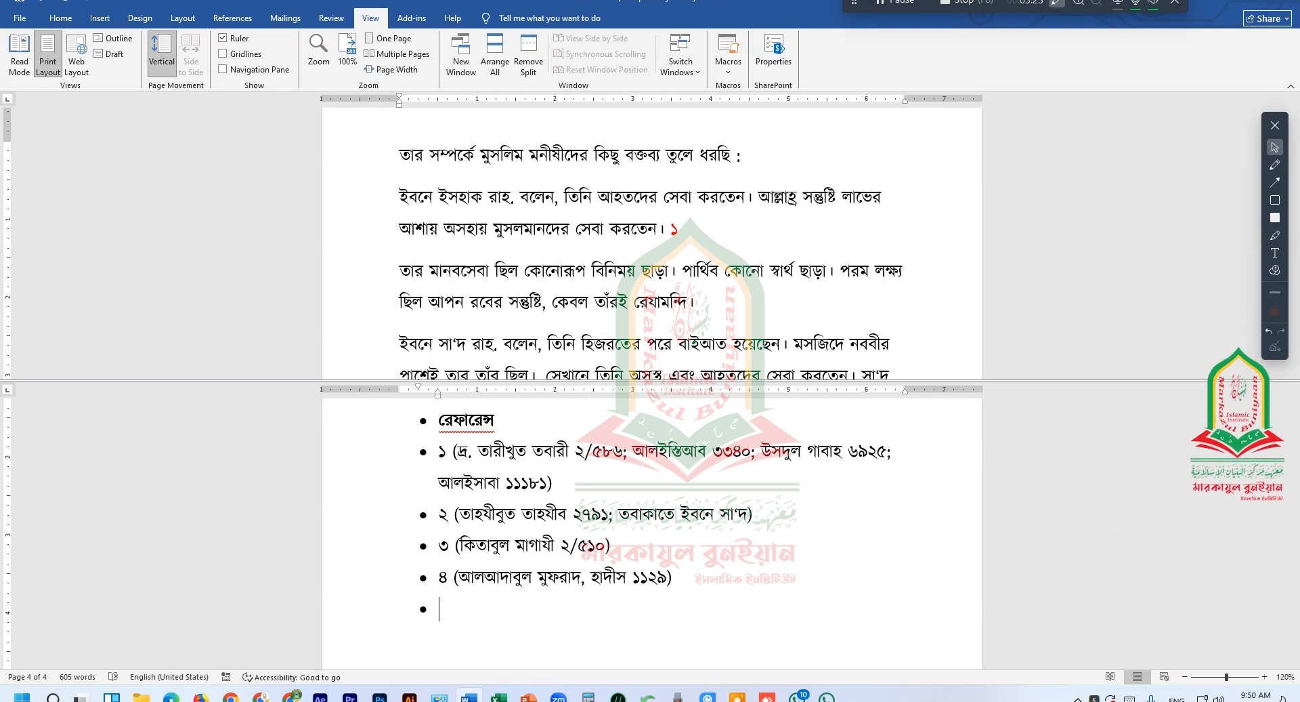
{"action": "type", "text": "5"}
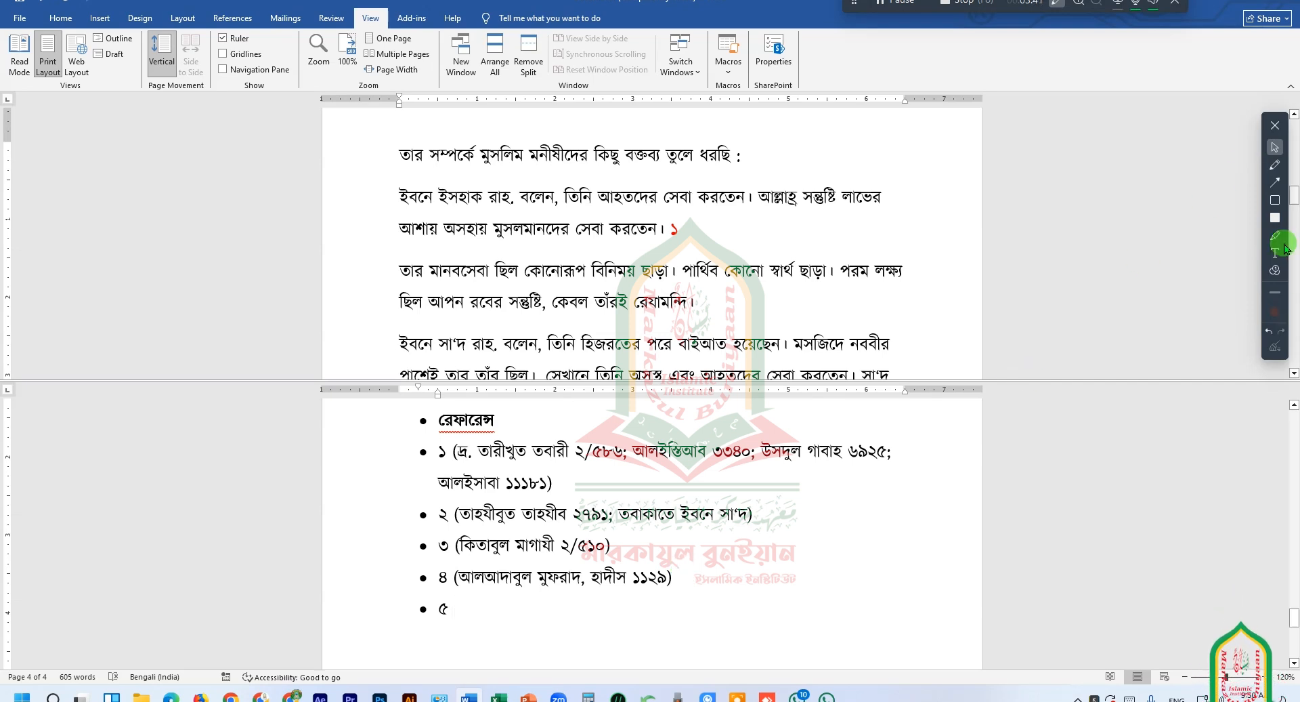
{"action": "left_click", "coordinate": [1272, 125]}
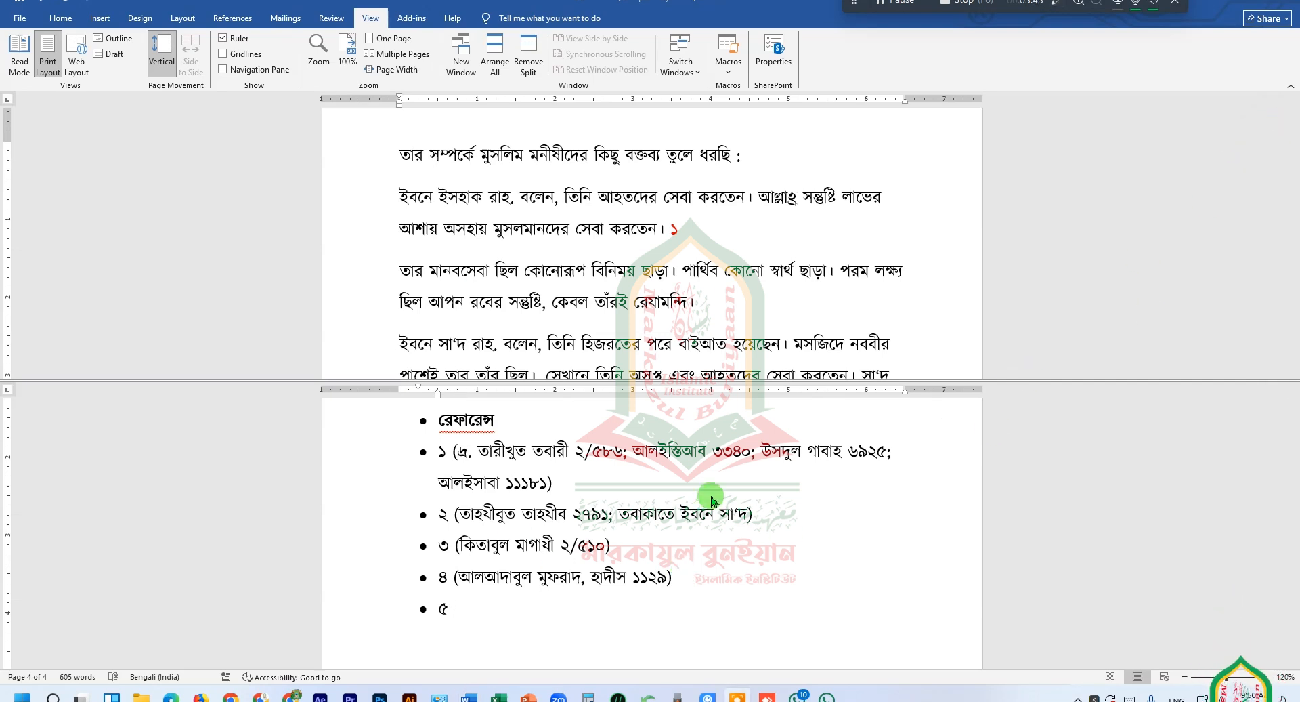
{"action": "scroll", "coordinate": [502, 536], "scroll_direction": "up", "scroll_amount": 3}
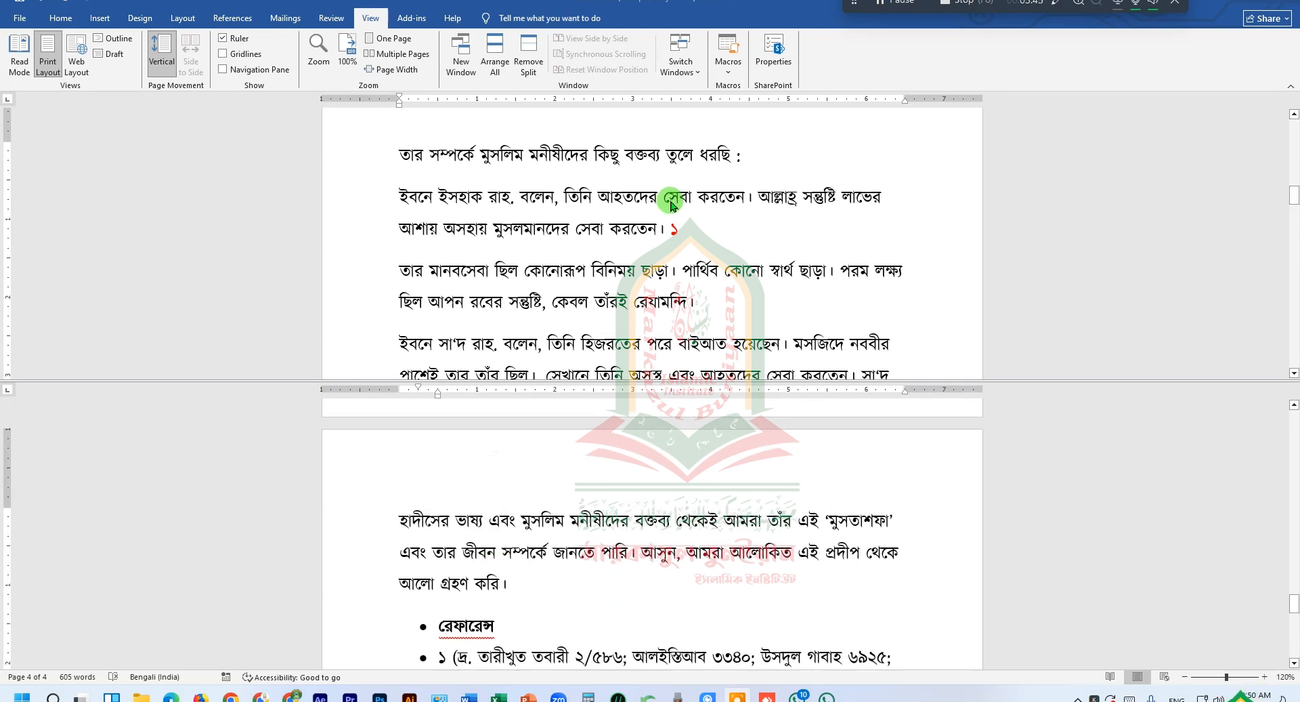
{"action": "scroll", "coordinate": [598, 531], "scroll_direction": "down", "scroll_amount": 4}
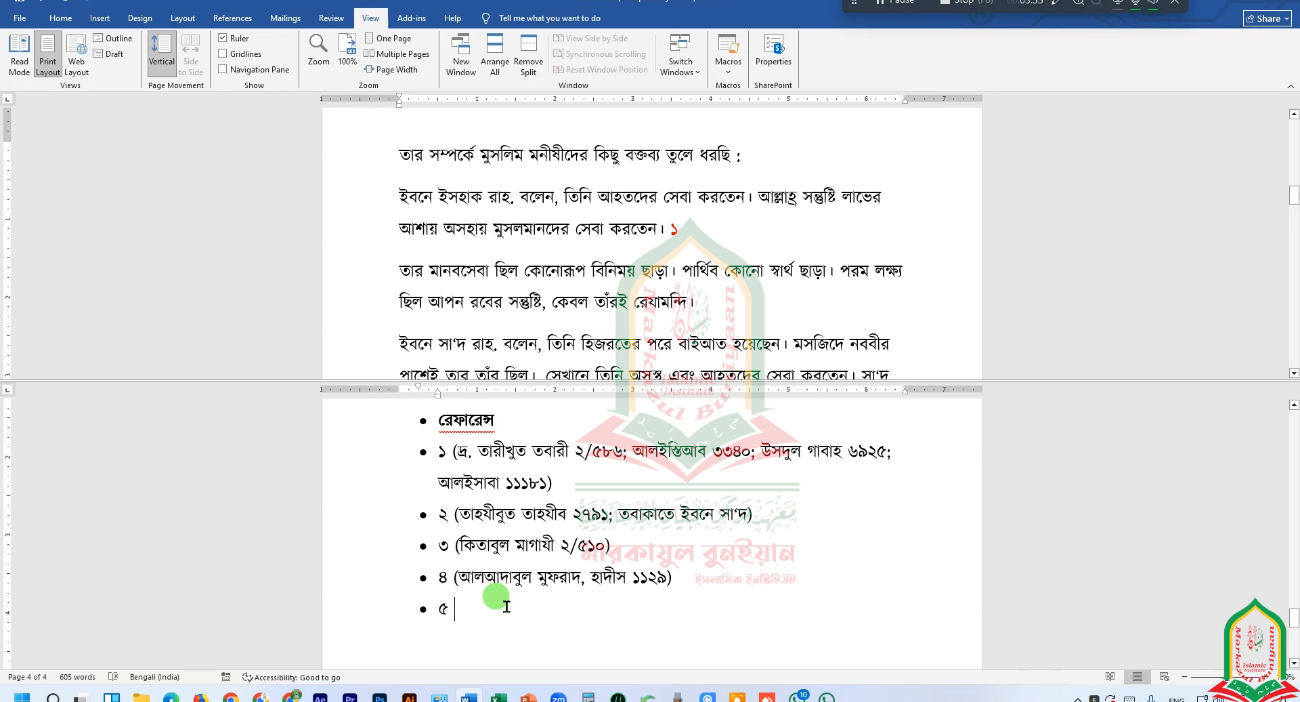
{"action": "type", "text": "৬"}
{"action": "key", "text": "Return"}
{"action": "type", "text": "7"}
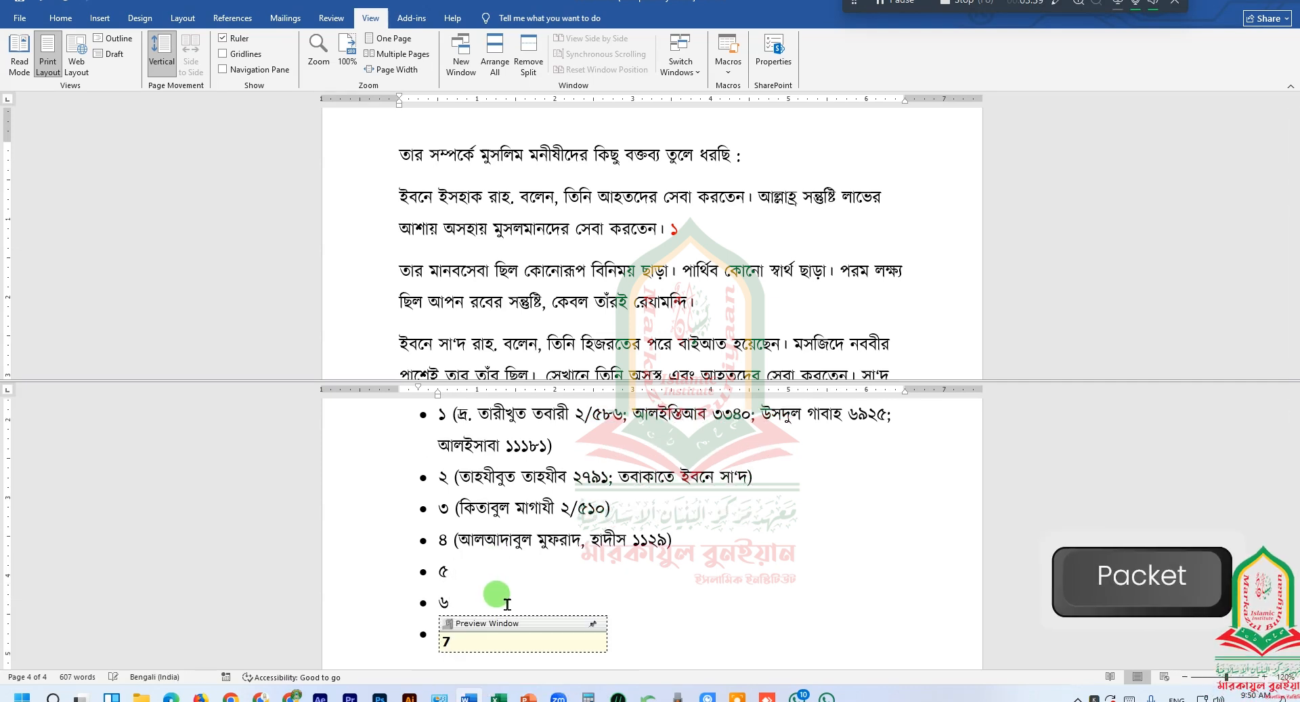
{"action": "key", "text": "Up"}
- Insert reference marker ৫ after "দেখতে পারি।" in the article text, keeping the রেফারেন্স list in the lower pane
{"action": "scroll", "coordinate": [530, 603], "scroll_direction": "up", "scroll_amount": 3}
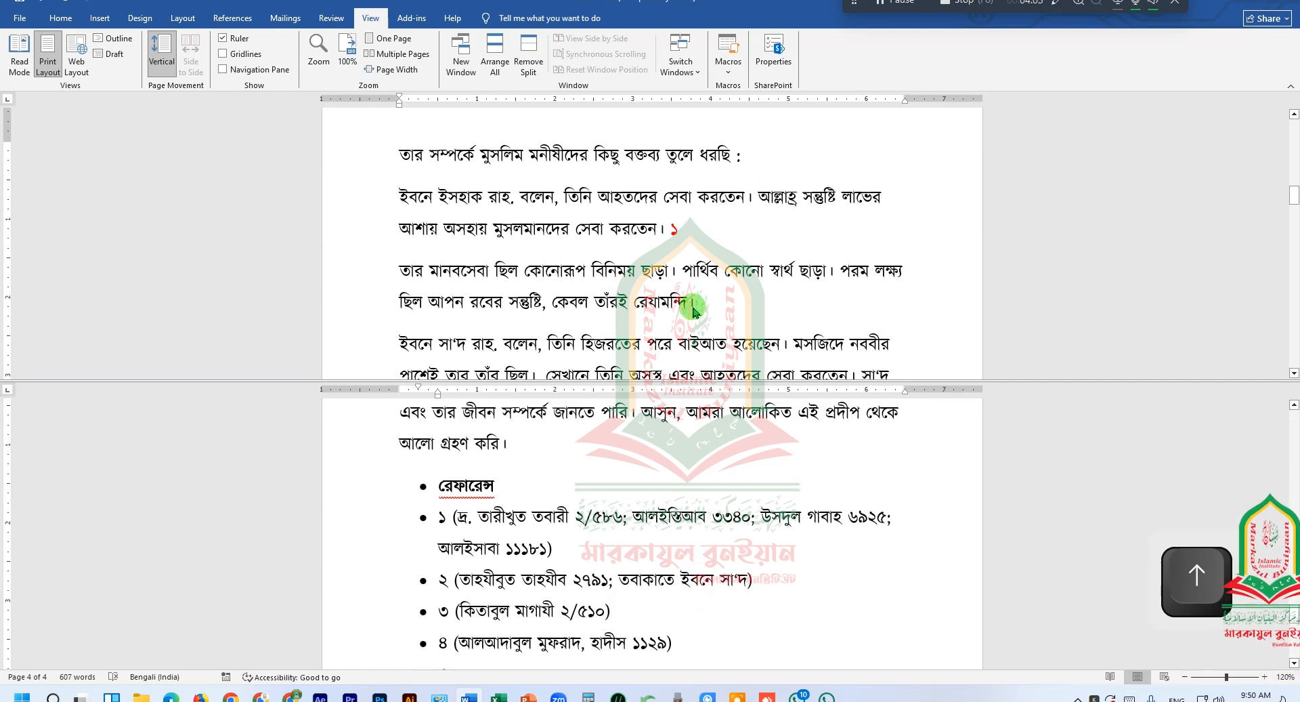
{"action": "scroll", "coordinate": [650, 291], "scroll_direction": "down", "scroll_amount": 8}
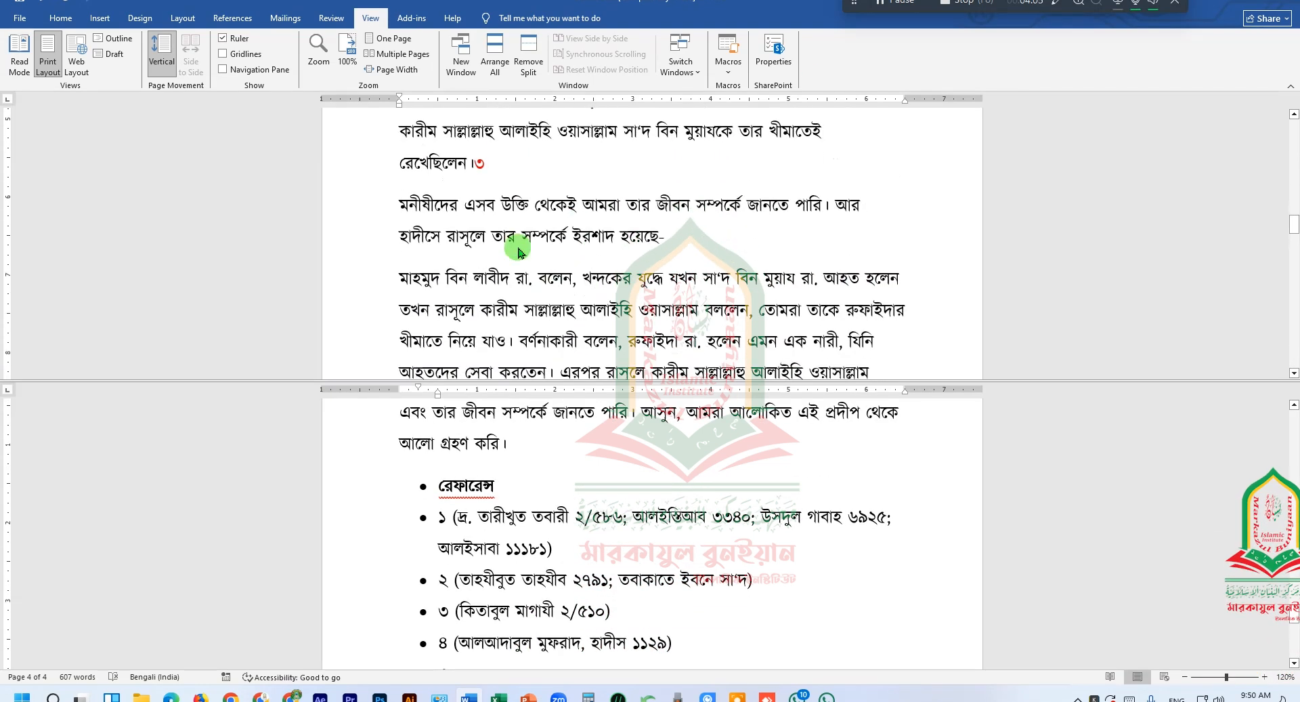
{"action": "scroll", "coordinate": [674, 243], "scroll_direction": "down", "scroll_amount": 6}
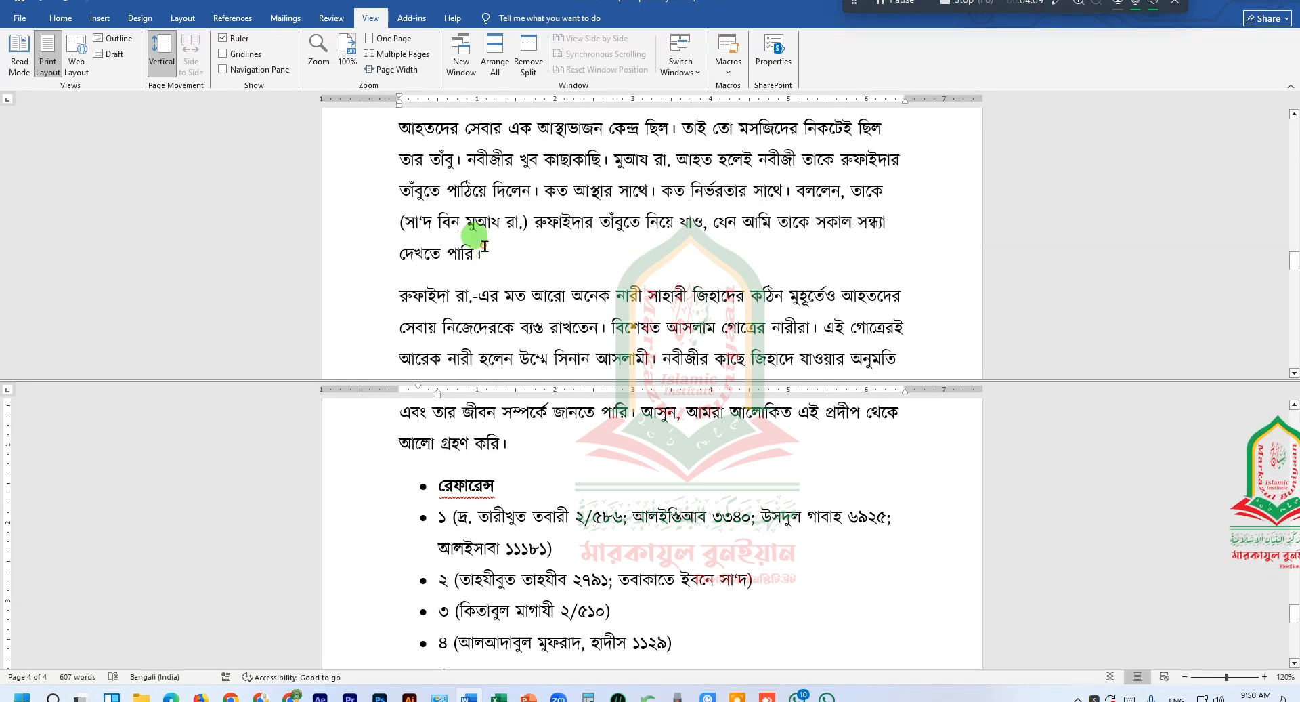
{"action": "type", "text": "৫"}
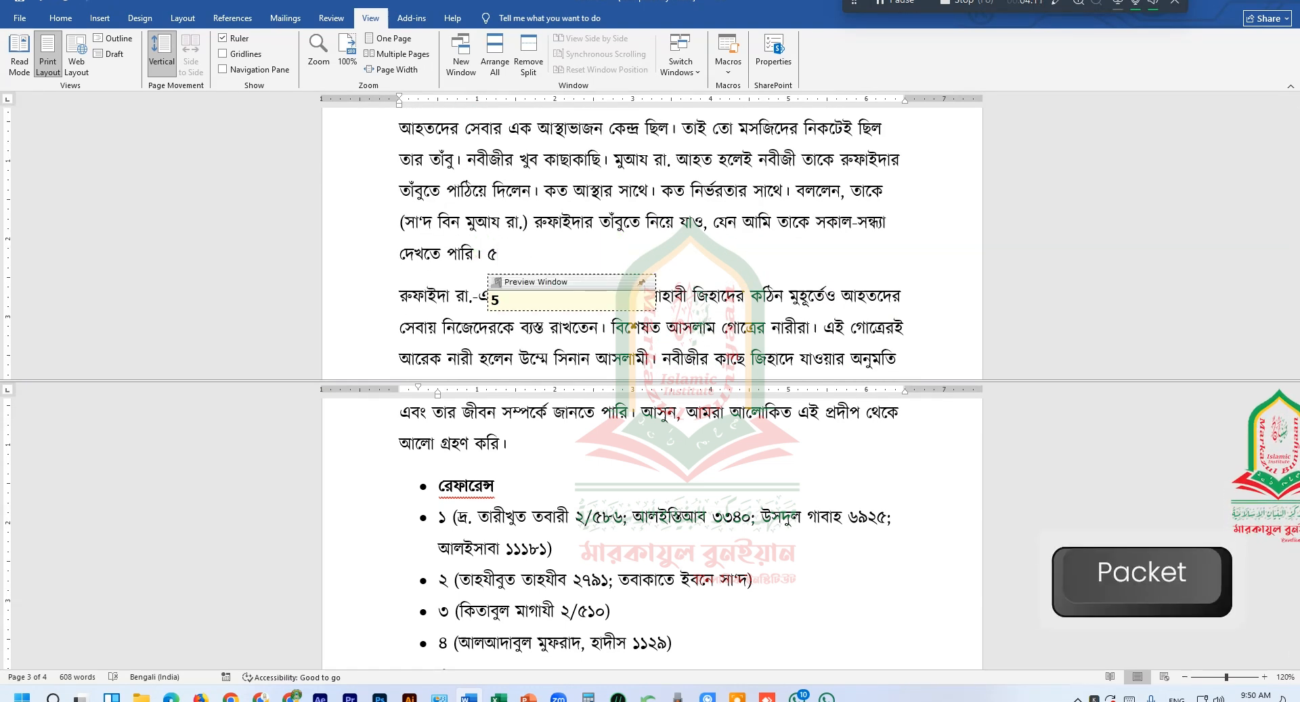
- Insert reference marker ৬, set off by a space, after "তাদের সাথে থাকতে পার।" in the article text
{"action": "scroll", "coordinate": [571, 244], "scroll_direction": "down", "scroll_amount": 6}
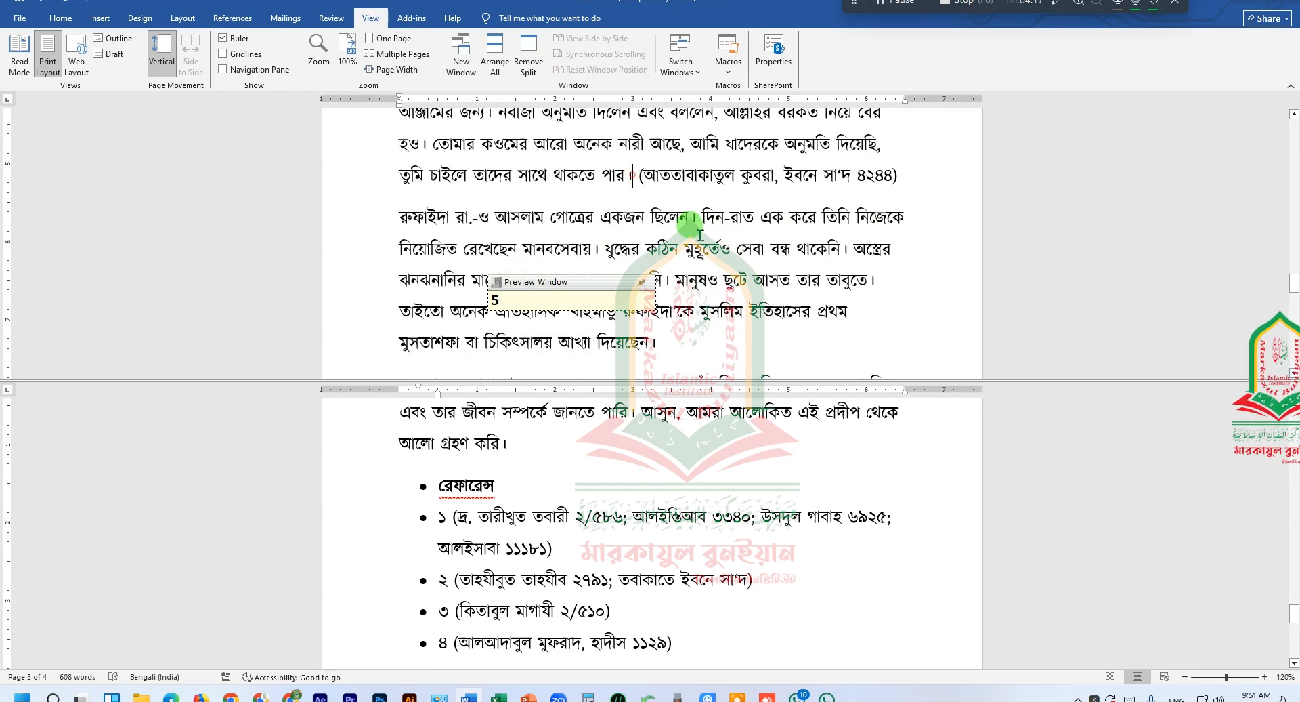
{"action": "type", "text": "৬"}
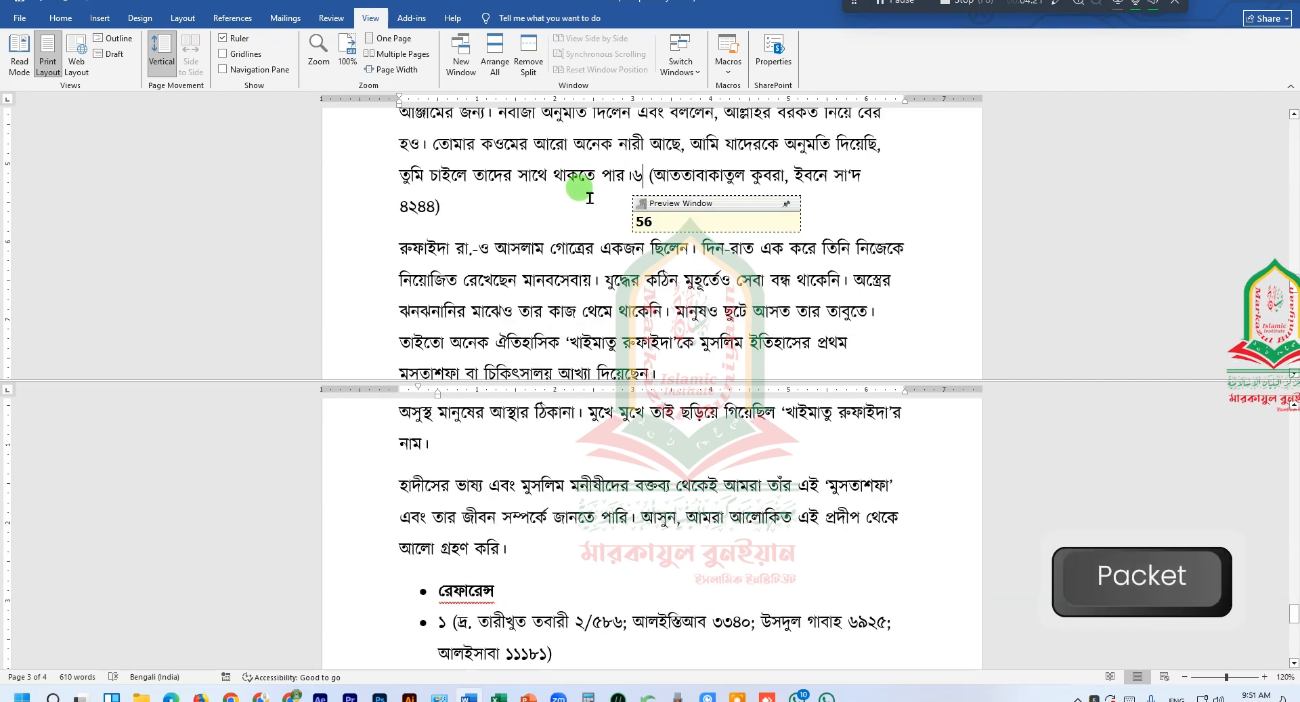
{"action": "left_click", "coordinate": [637, 175]}
{"action": "key", "text": "space"}
- Move the citation "(আততাবাকাতুল কুবরা, ইবনে সা'দ ৪২৪৪)" from the article text to item ৬ of the রেফারেন্স list
{"action": "left_click_drag", "start_coordinate": [655, 175], "coordinate": [845, 210]}
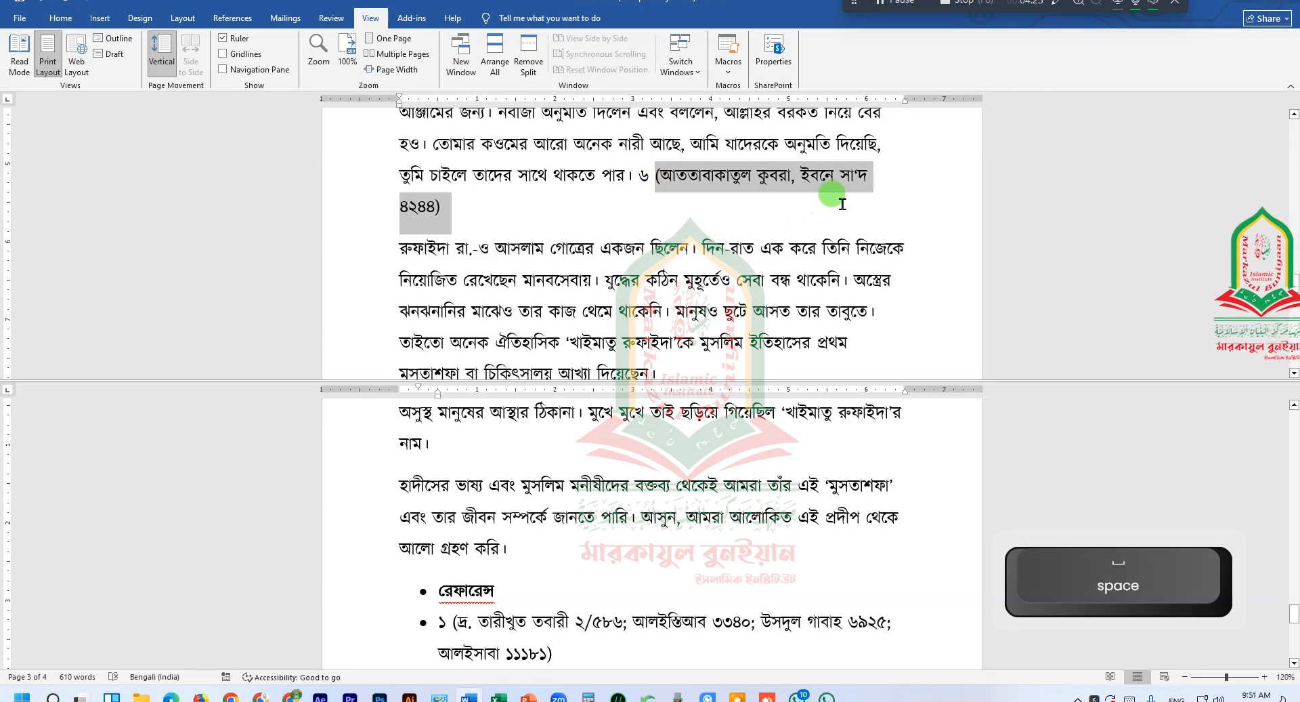
{"action": "key", "text": "ctrl+x"}
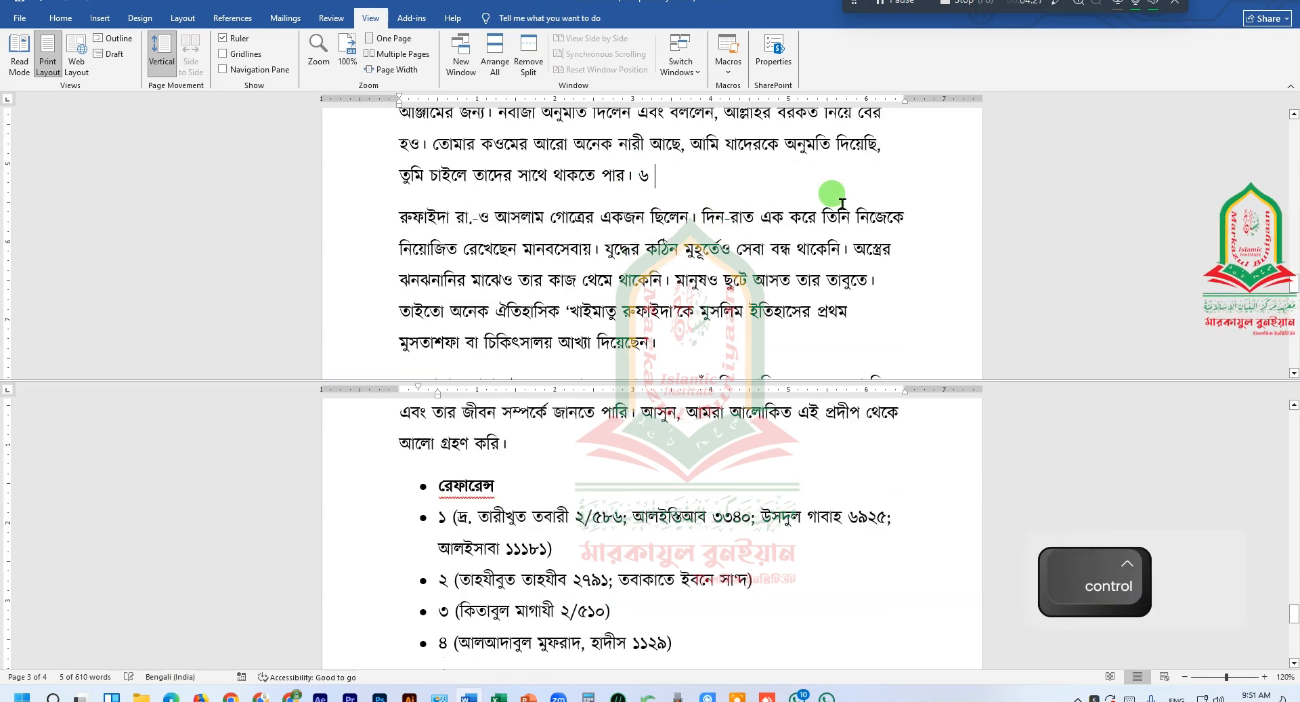
{"action": "scroll", "coordinate": [372, 328], "scroll_direction": "down", "scroll_amount": 5}
{"action": "scroll", "coordinate": [540, 547], "scroll_direction": "down", "scroll_amount": 2}
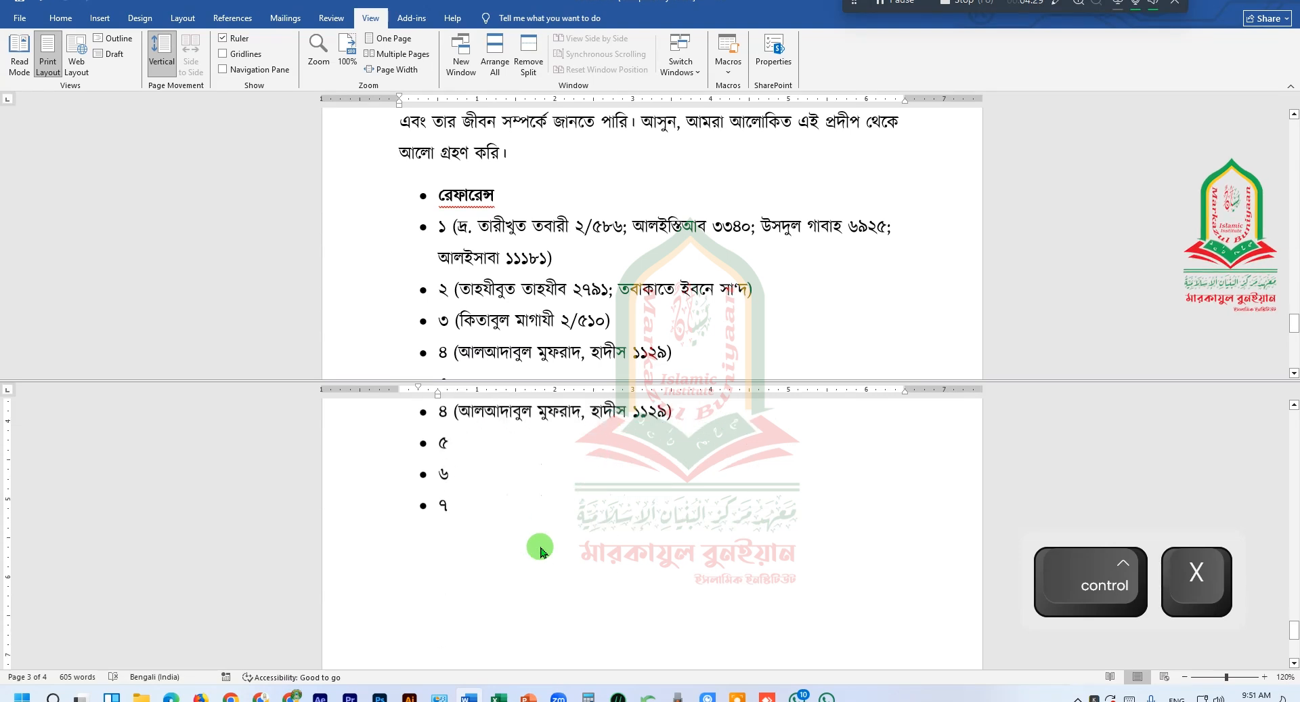
{"action": "scroll", "coordinate": [488, 539], "scroll_direction": "up", "scroll_amount": 1}
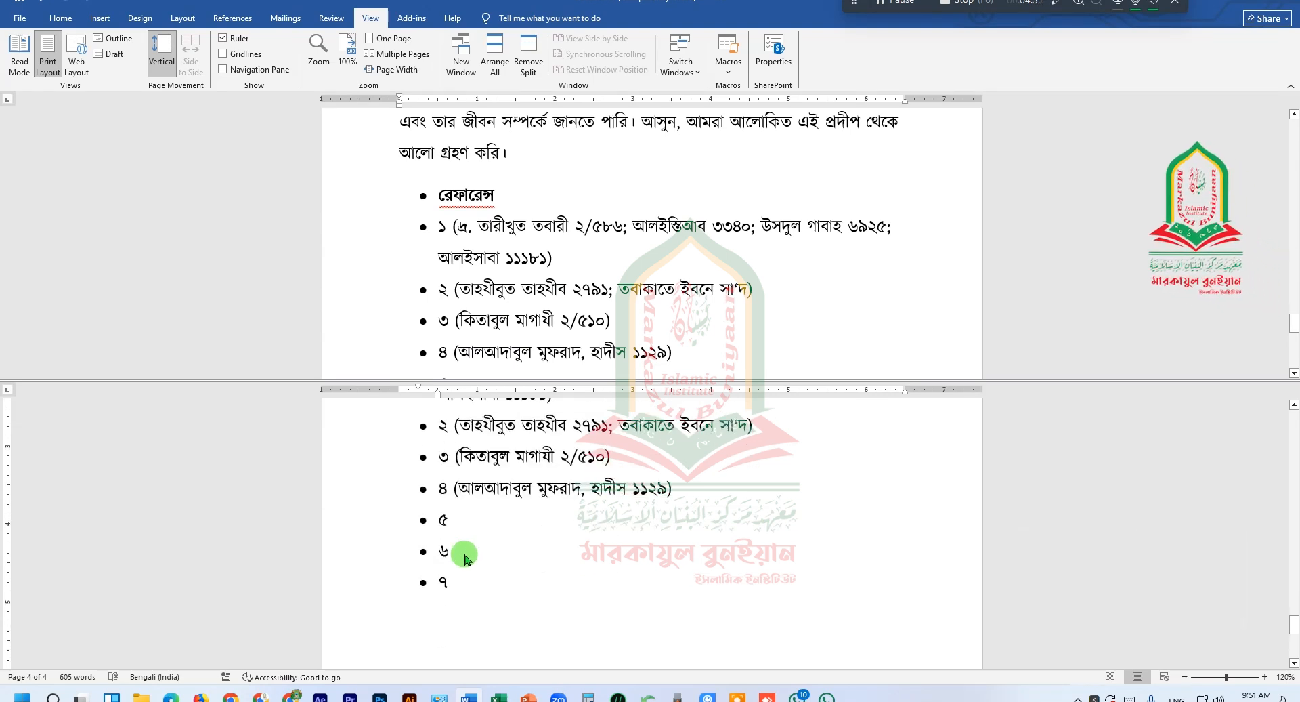
{"action": "left_click", "coordinate": [474, 545]}
{"action": "key", "text": "ctrl+v"}
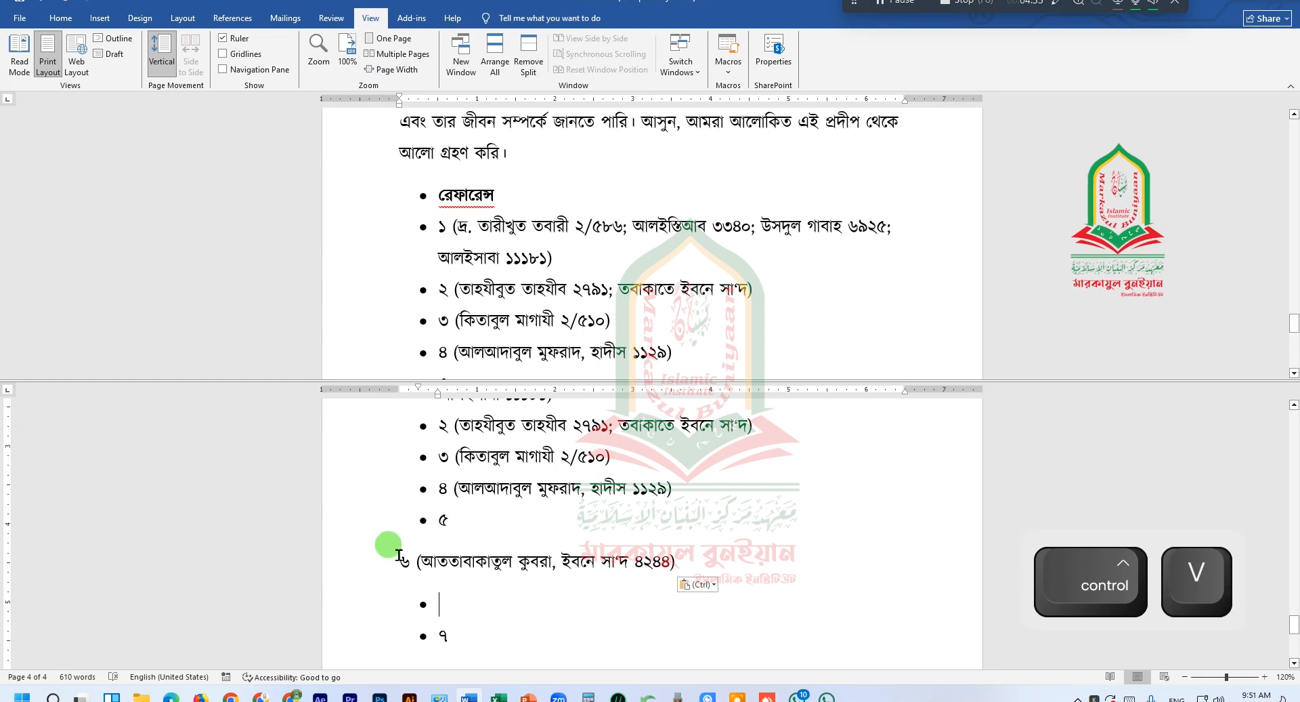
- Cut and repaste the item ৬ reference line as a bulleted entry and delete the empty bullet below it
{"action": "left_click", "coordinate": [379, 562]}
{"action": "key", "text": "ctrl+x"}
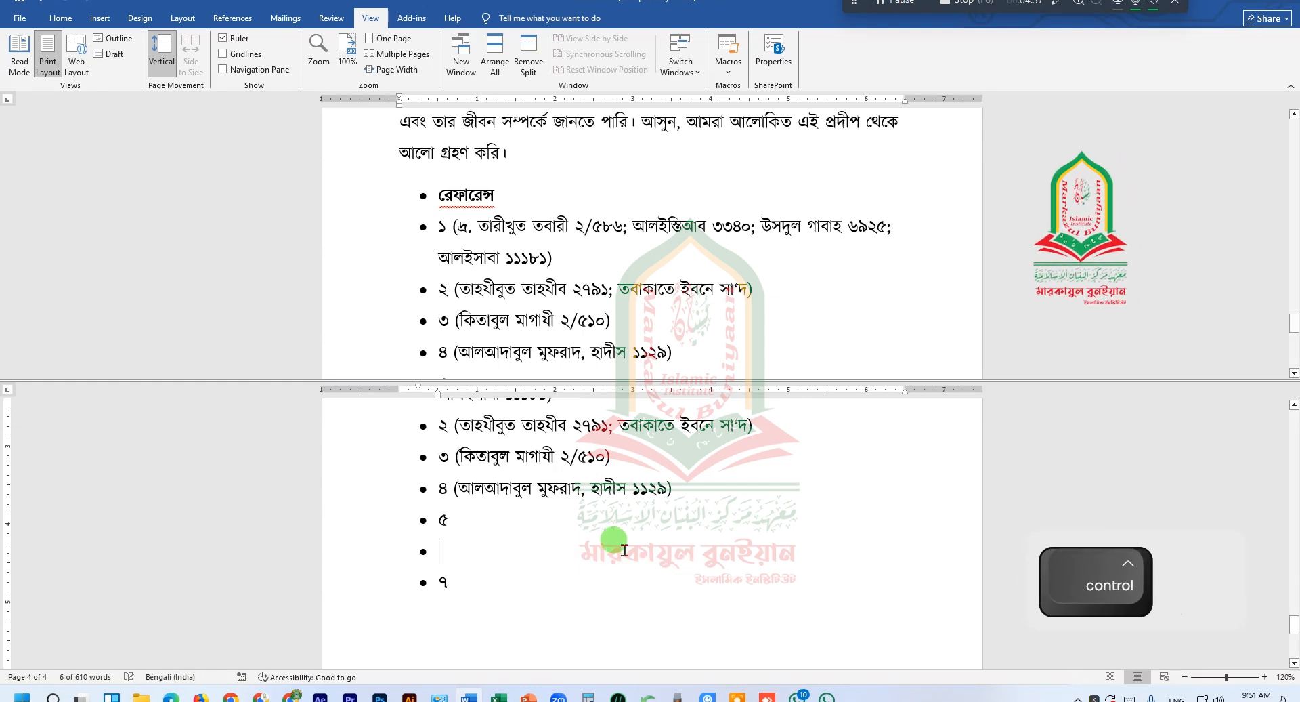
{"action": "key", "text": "ctrl+v"}
{"action": "key", "text": "ctrl+v"}
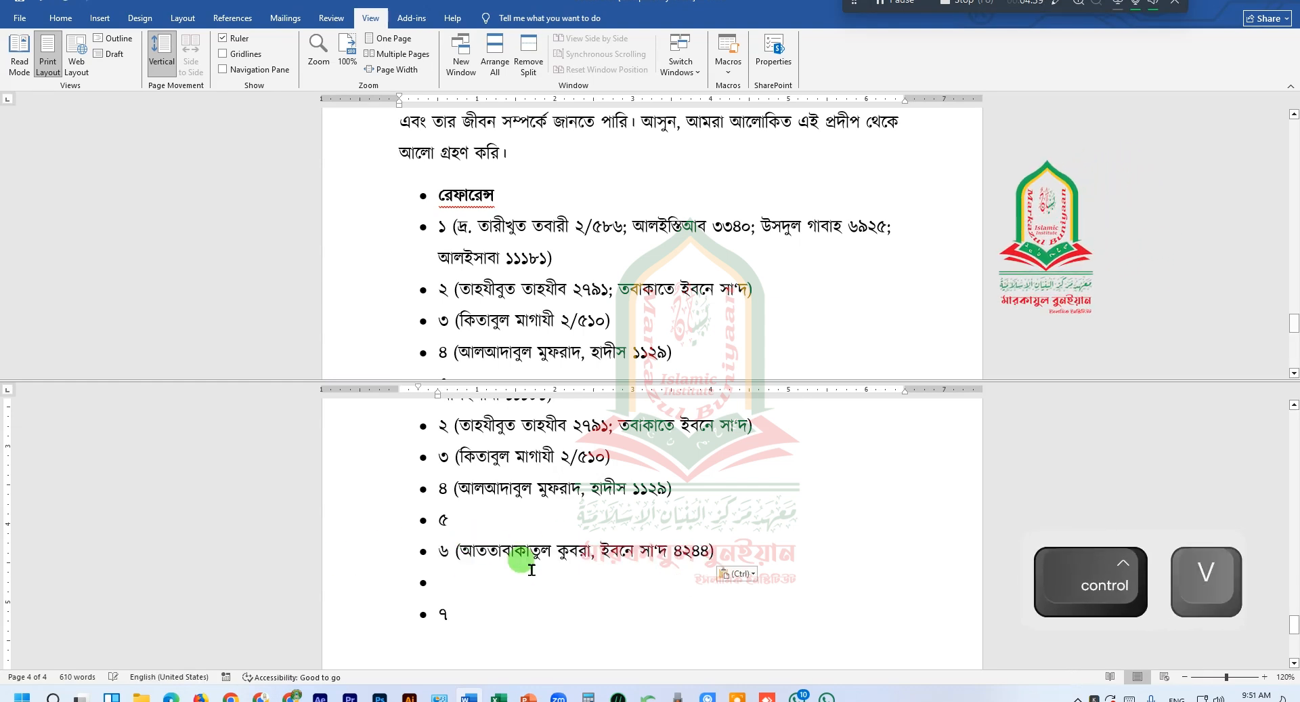
{"action": "key", "text": "BackSpace"}
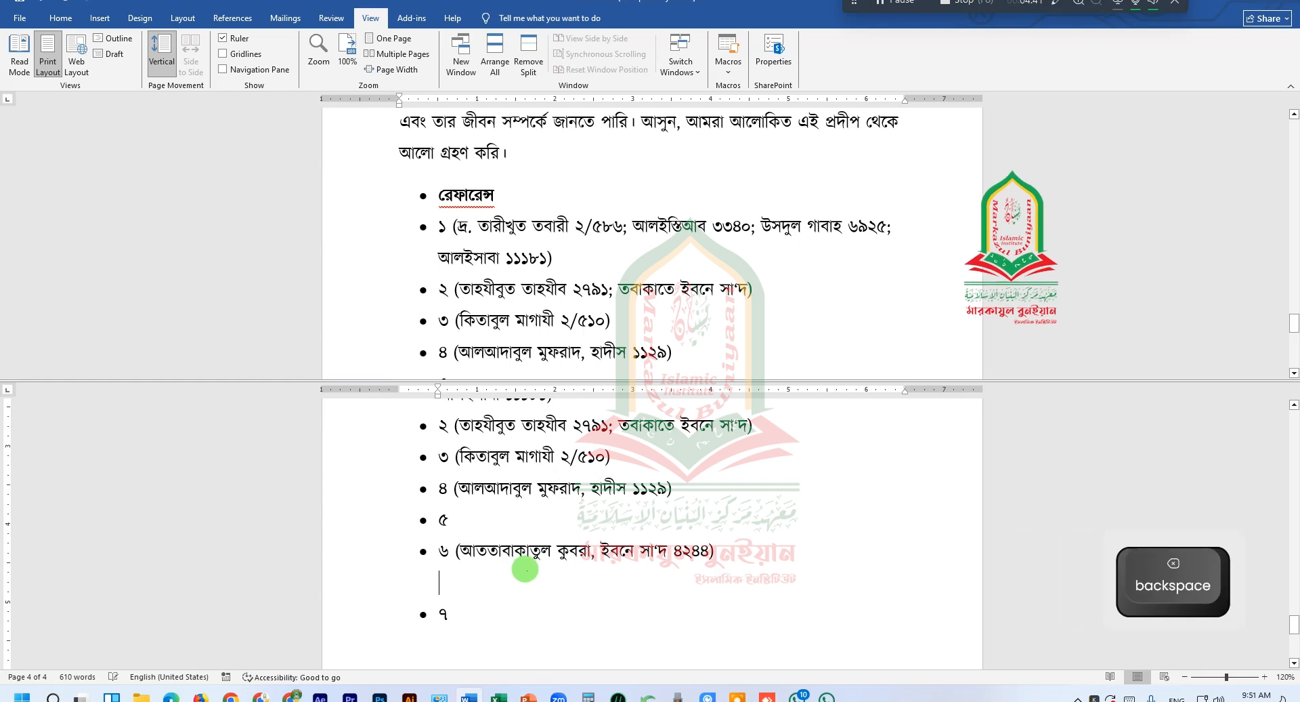
{"action": "key", "text": "BackSpace"}
{"action": "key", "text": "BackSpace"}
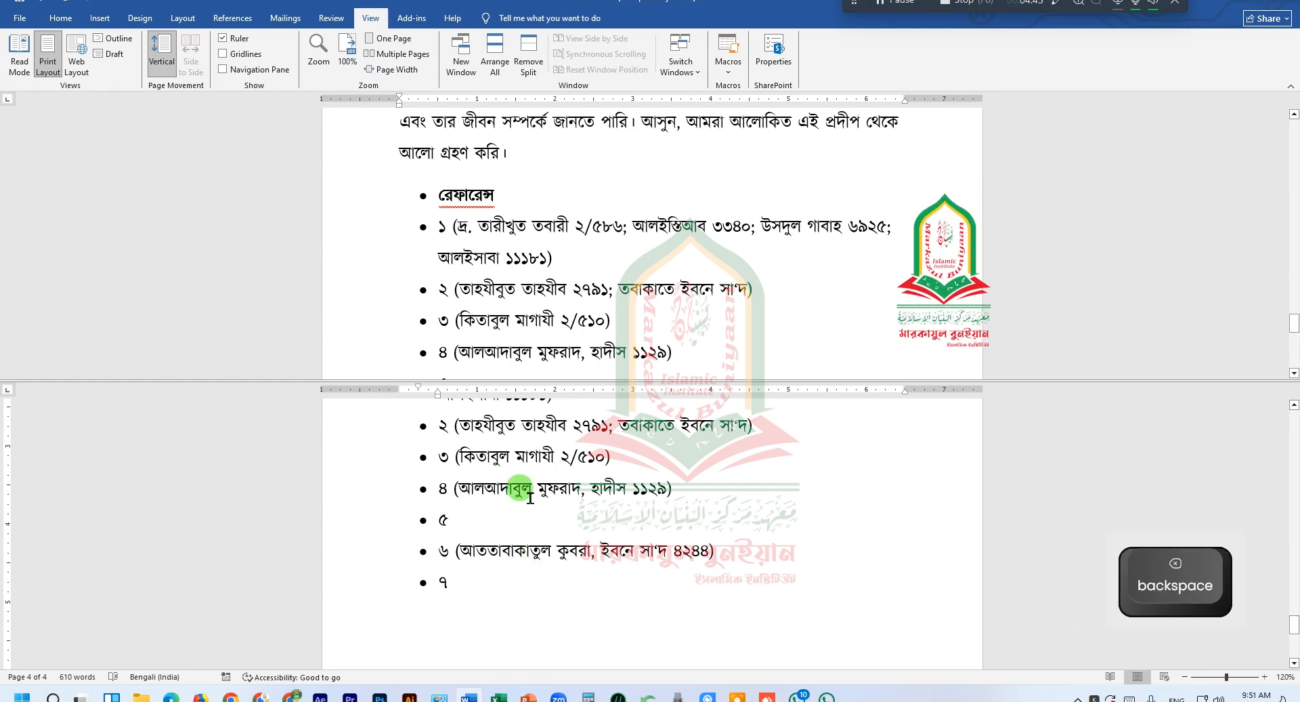
- Remove the split to return the document to a single pane
{"action": "scroll", "coordinate": [518, 488], "scroll_direction": "up", "scroll_amount": 5}
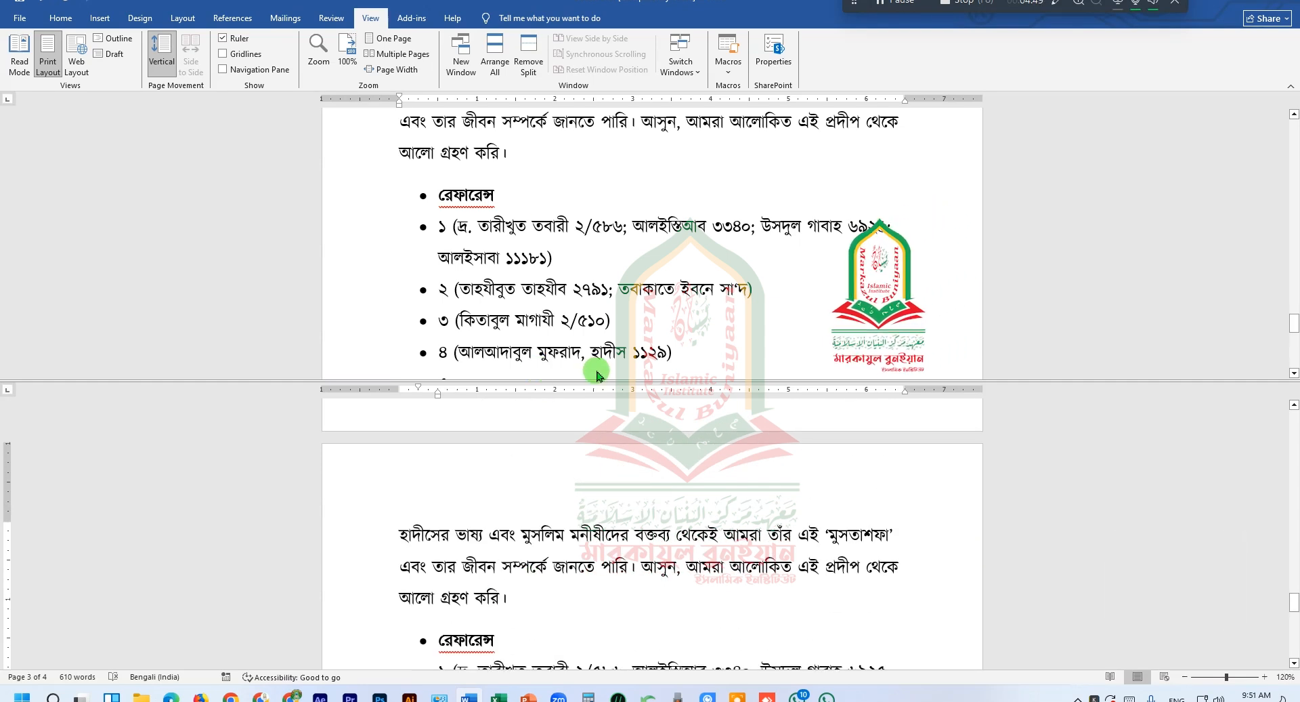
{"action": "left_click", "coordinate": [531, 56]}
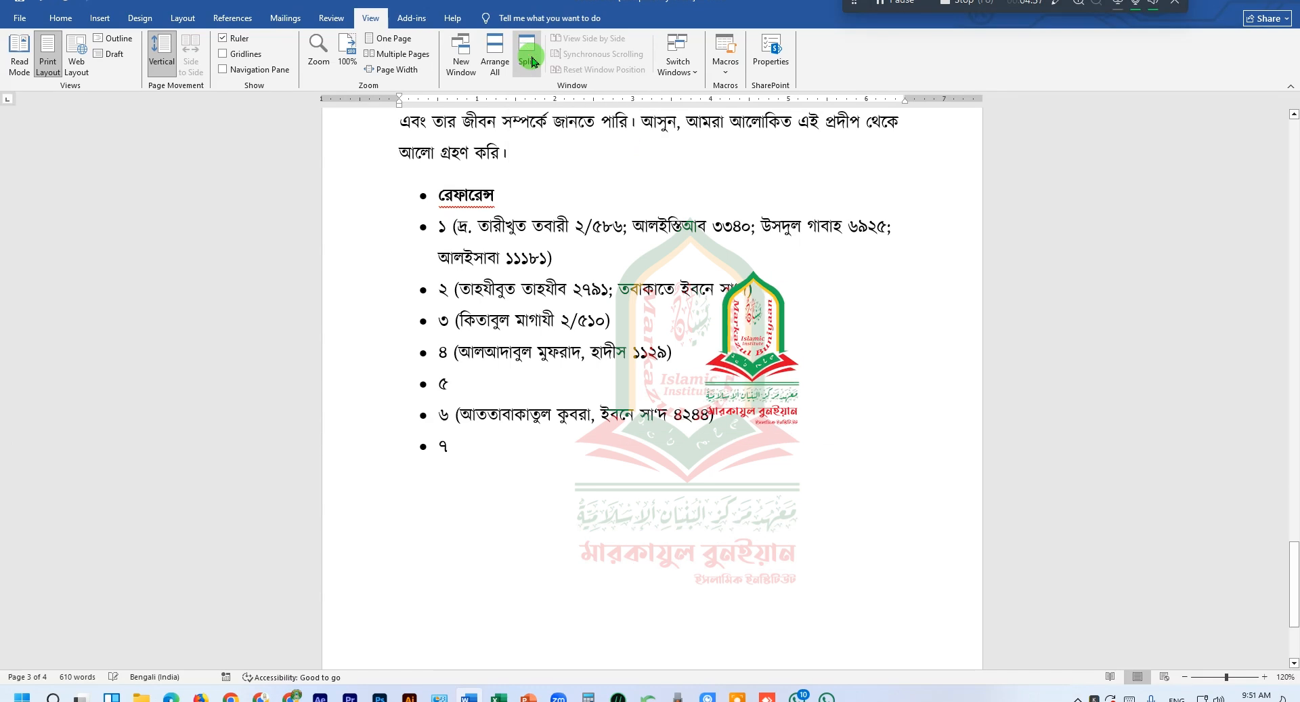
{"action": "left_click", "coordinate": [535, 440]}
- Compare markers ৫ and ৬ in the article text with the রেফারেন্স list on the final page
{"action": "scroll", "coordinate": [545, 448], "scroll_direction": "up", "scroll_amount": 15}
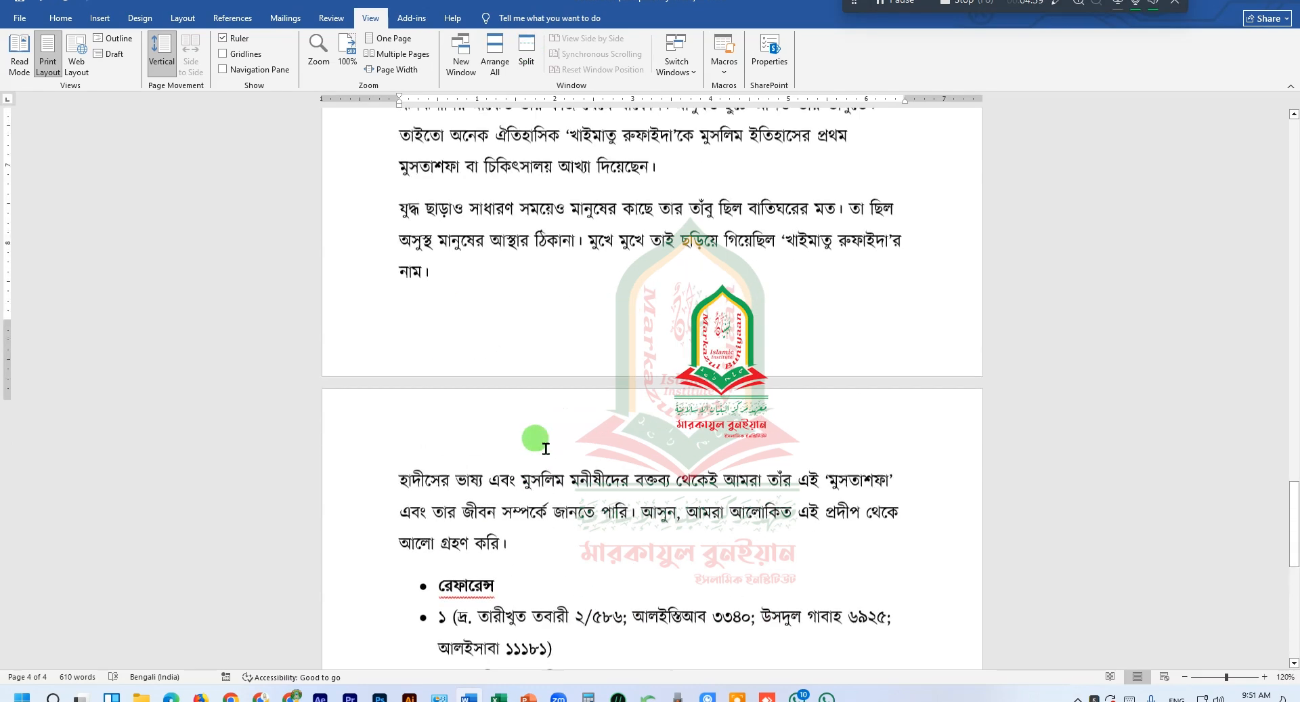
{"action": "scroll", "coordinate": [552, 428], "scroll_direction": "down", "scroll_amount": 8}
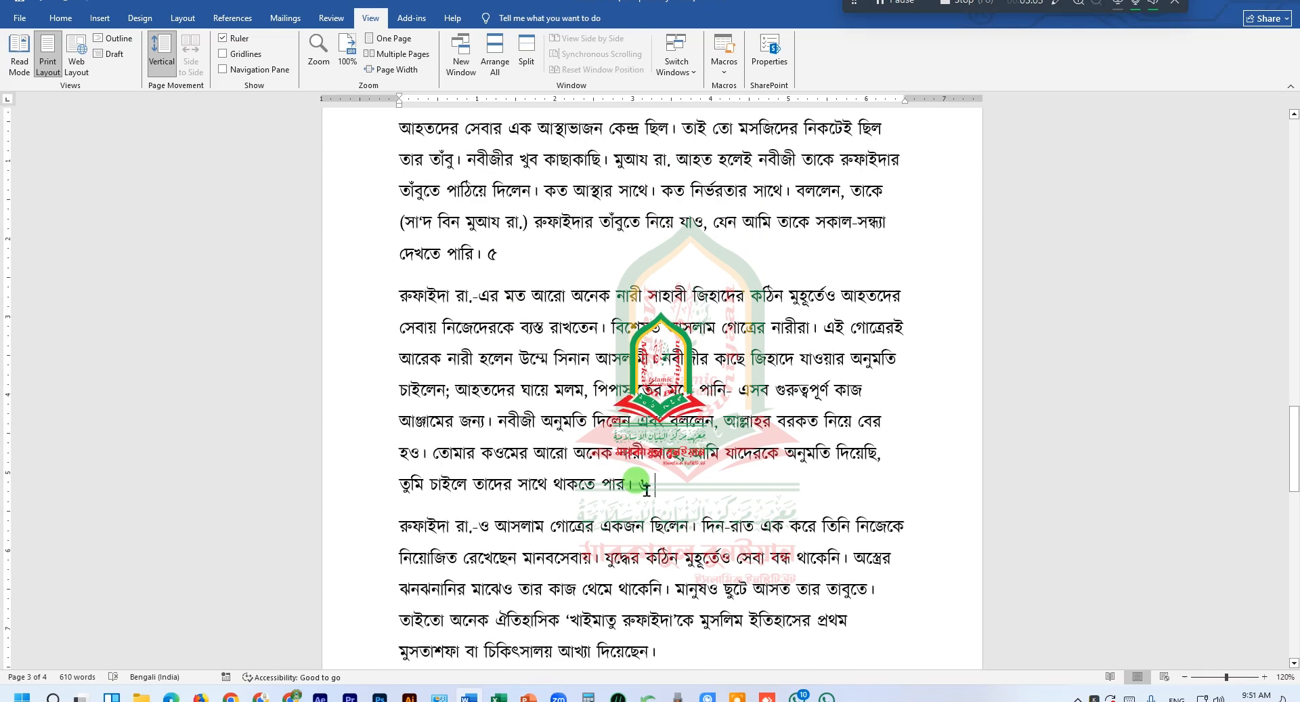
{"action": "scroll", "coordinate": [691, 427], "scroll_direction": "down", "scroll_amount": 8}
{"action": "scroll", "coordinate": [720, 412], "scroll_direction": "down", "scroll_amount": 2}
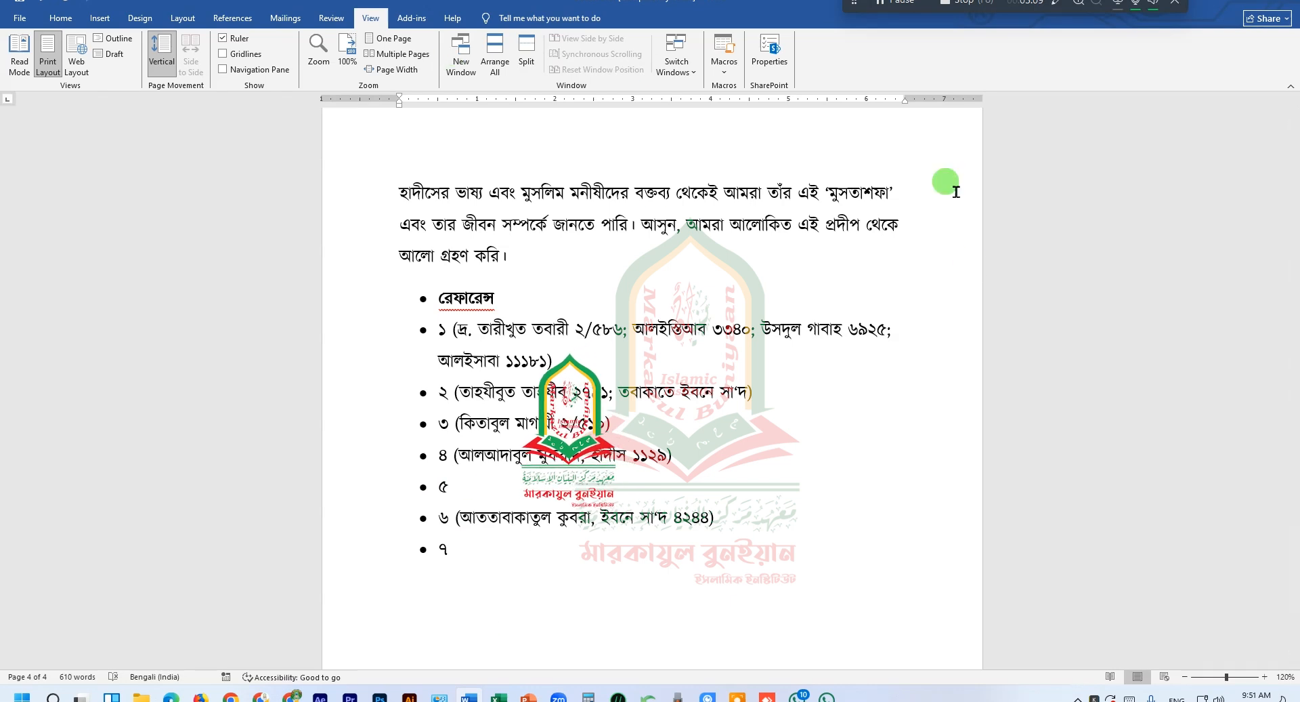
{"action": "scroll", "coordinate": [566, 377], "scroll_direction": "up", "scroll_amount": 20}
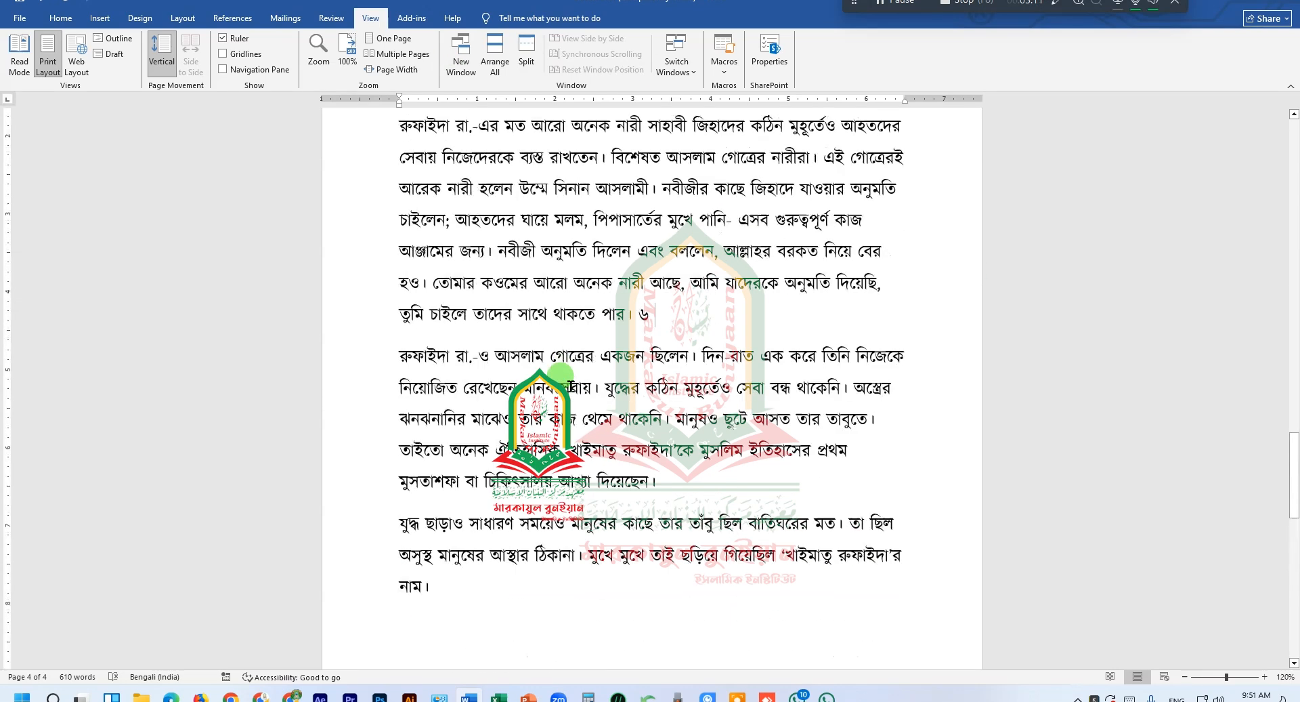